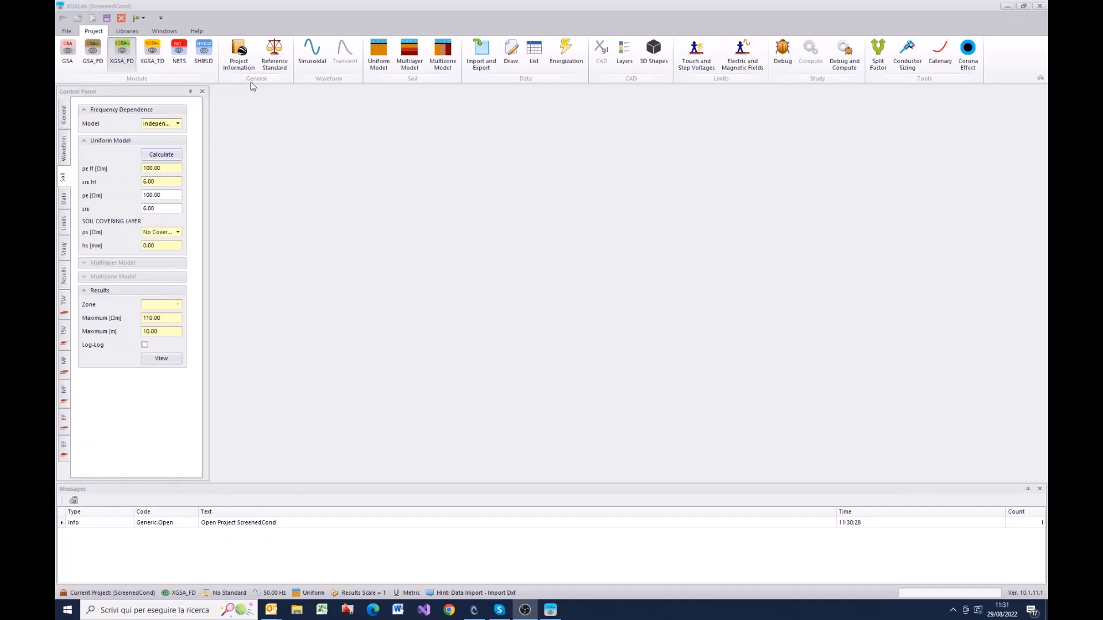
Step: Open the Screened Conductors library and fit the Type column to its contents
click(63, 149)
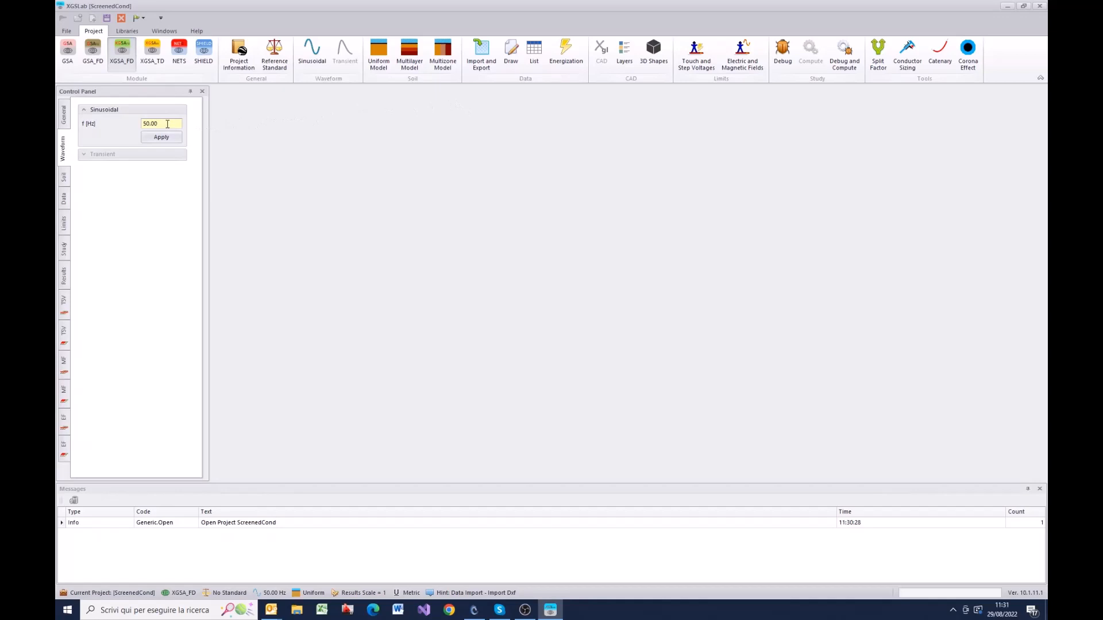
click(129, 32)
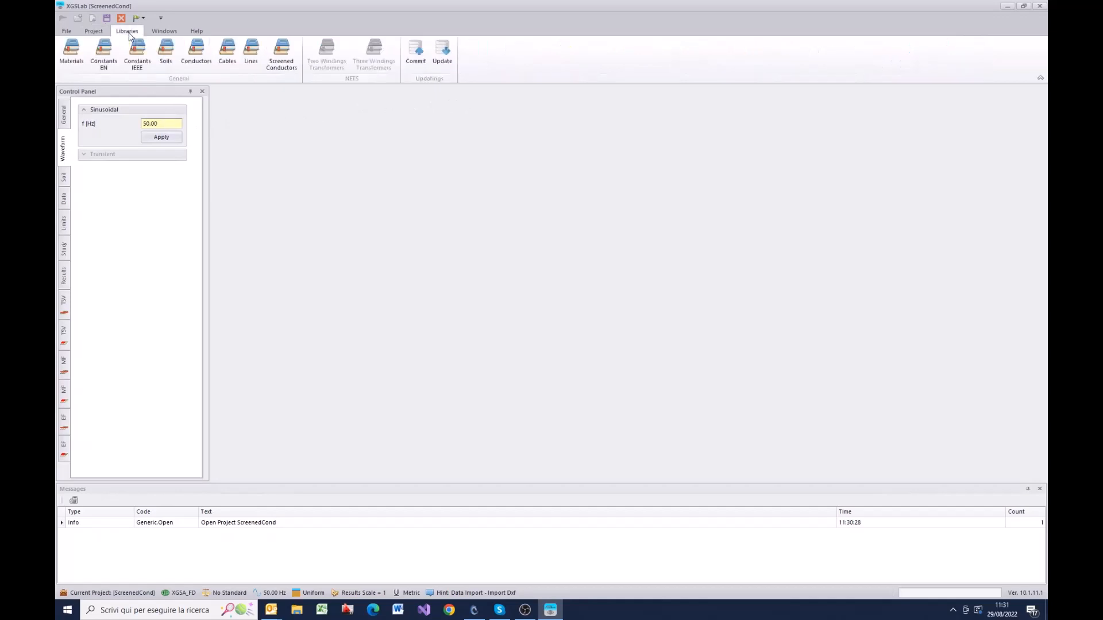
click(285, 62)
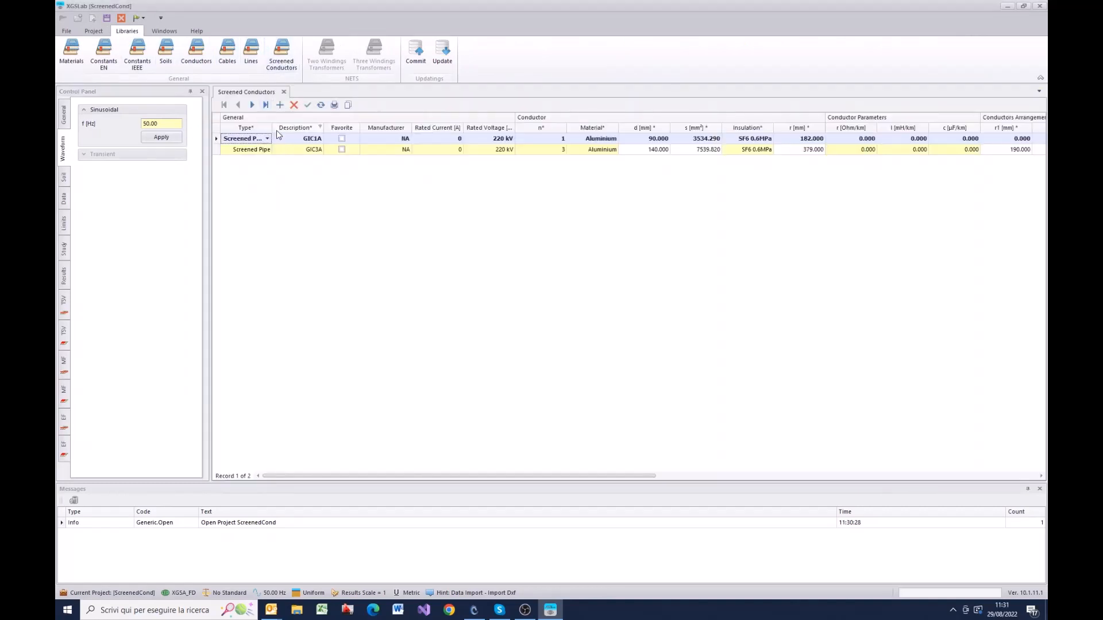
double_click(272, 127)
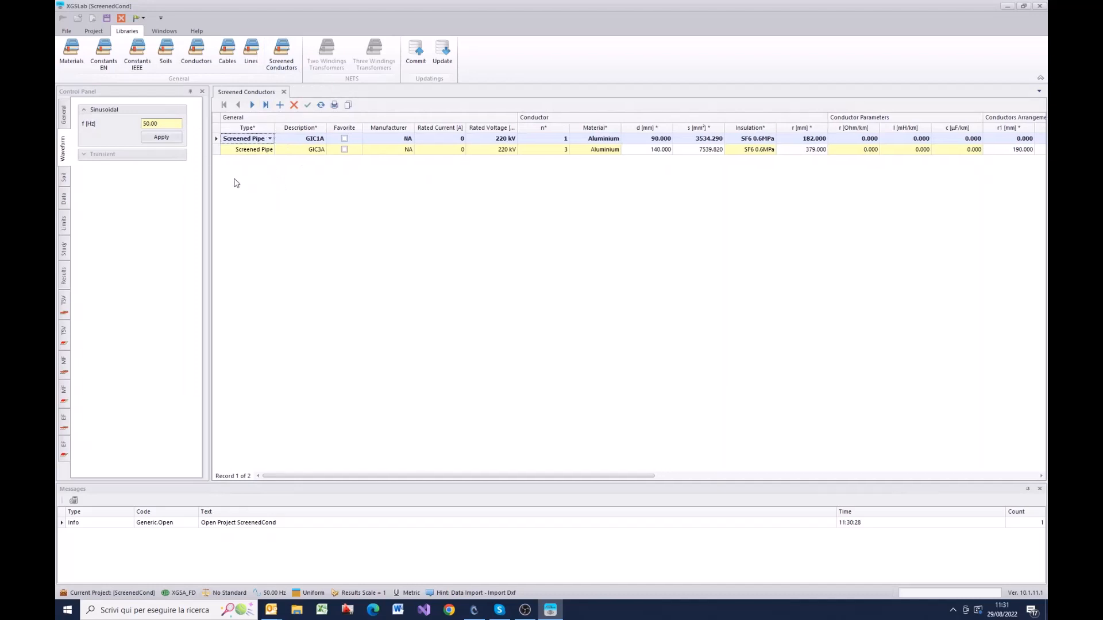
Step: Open the conductor editor for GIC1A and expand its phase conductor and screen parameters
right_click(217, 143)
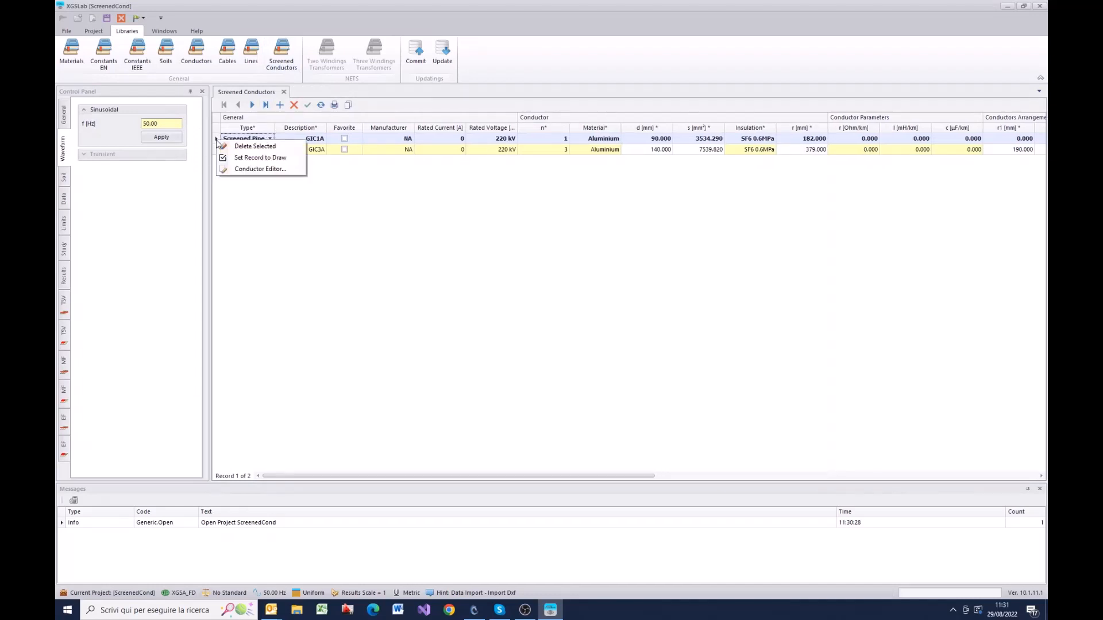
click(245, 170)
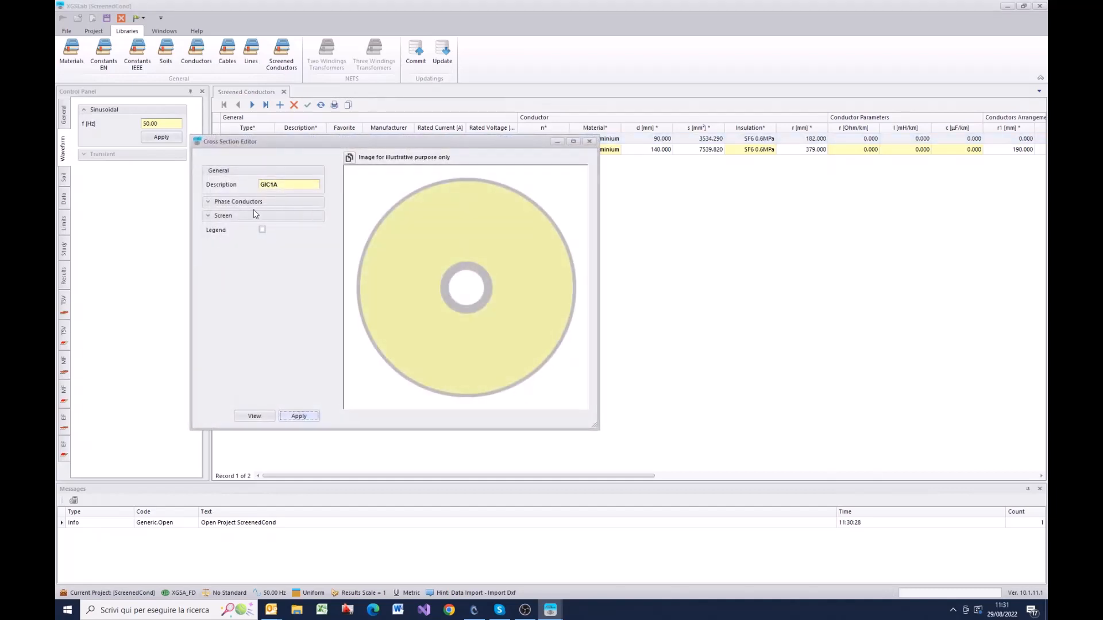
click(209, 202)
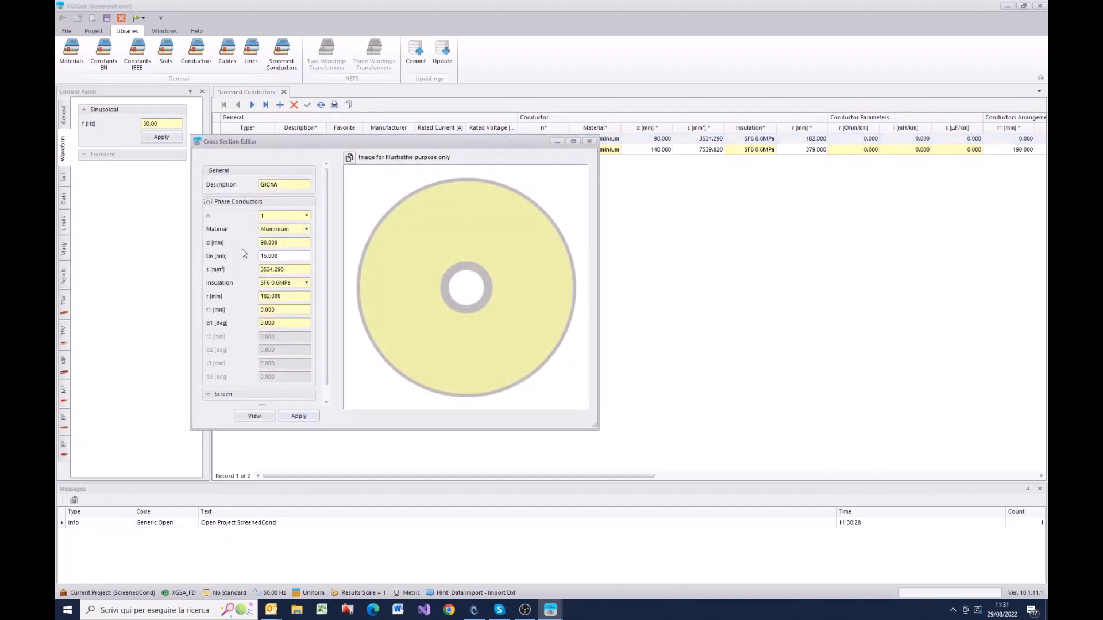
scroll(325, 356, down, 1)
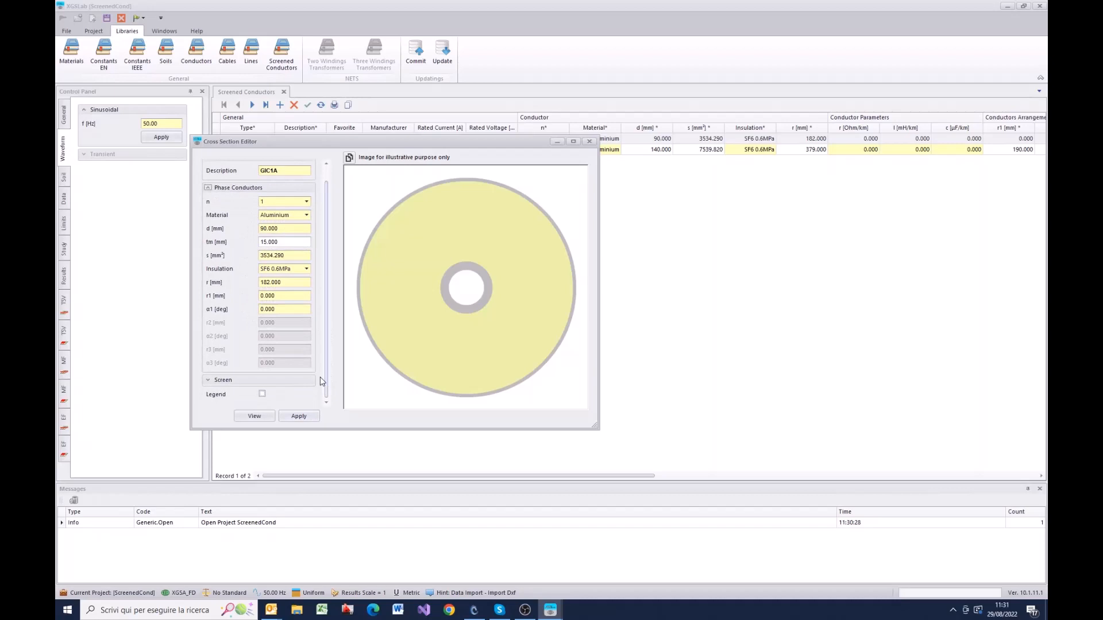
click(209, 380)
scroll(225, 363, down, 5)
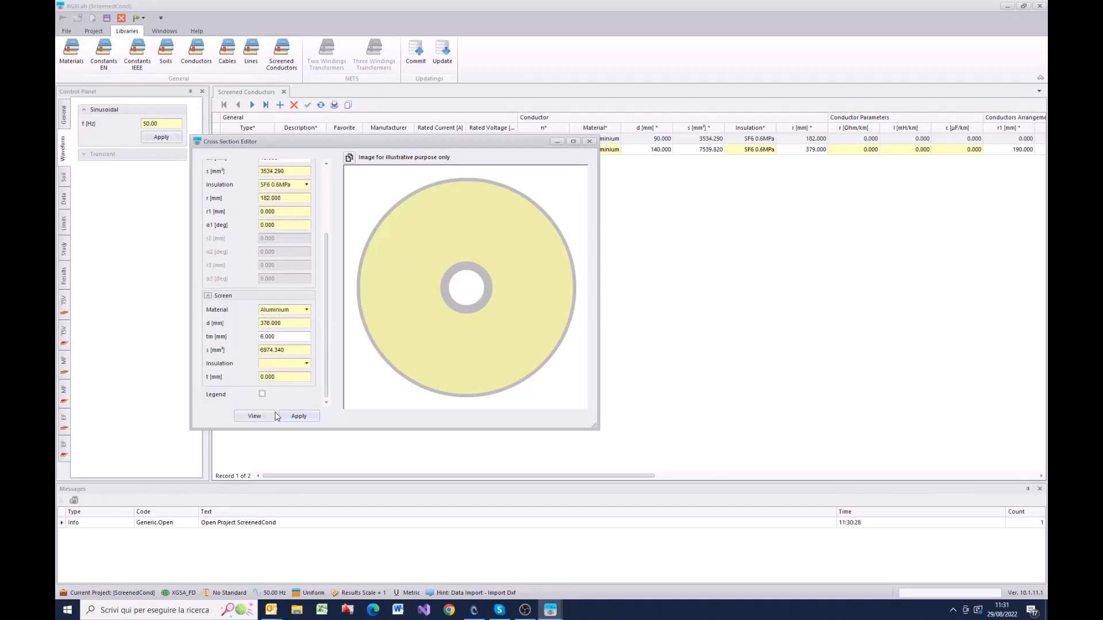
Step: Display the dimension legend on the GIC1A cross section, check the parameters against it, and close the editor
click(262, 395)
click(253, 417)
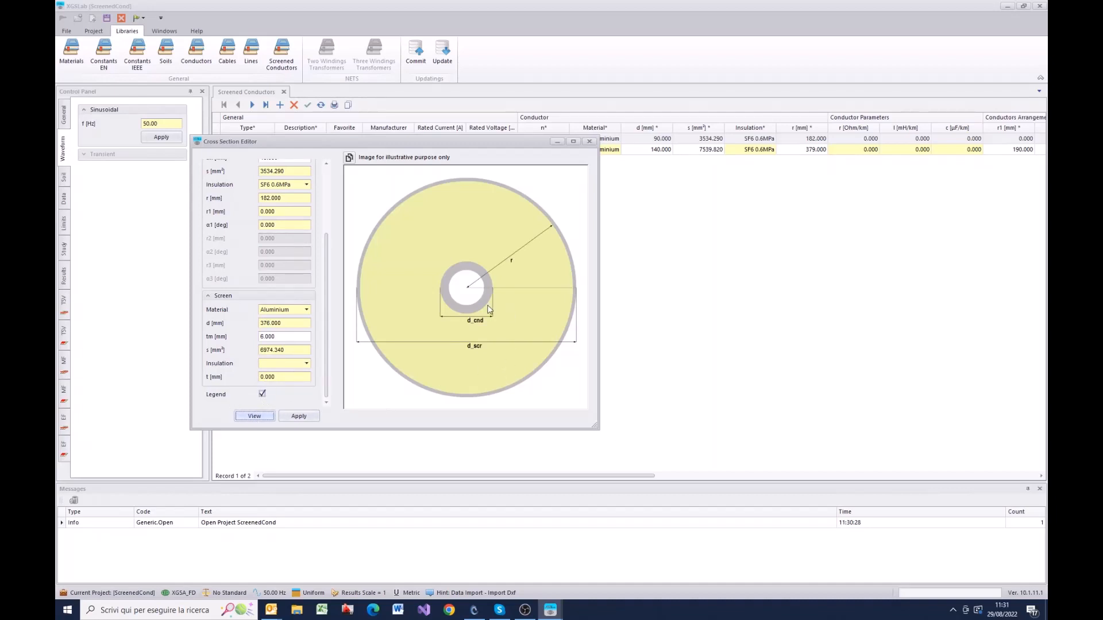
drag(328, 297, 328, 236)
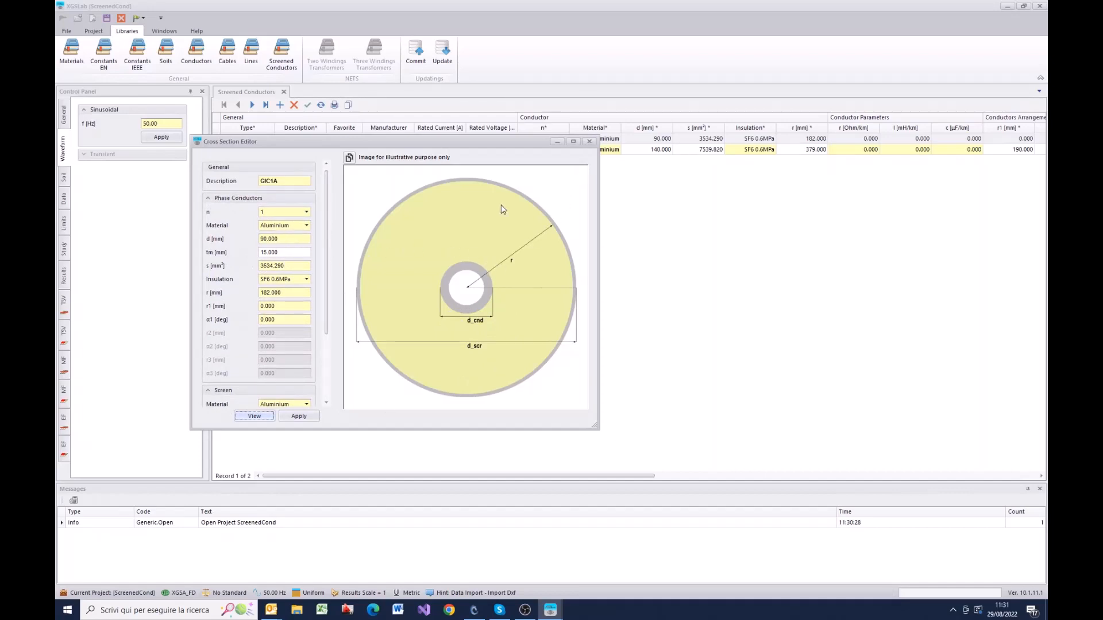
click(590, 142)
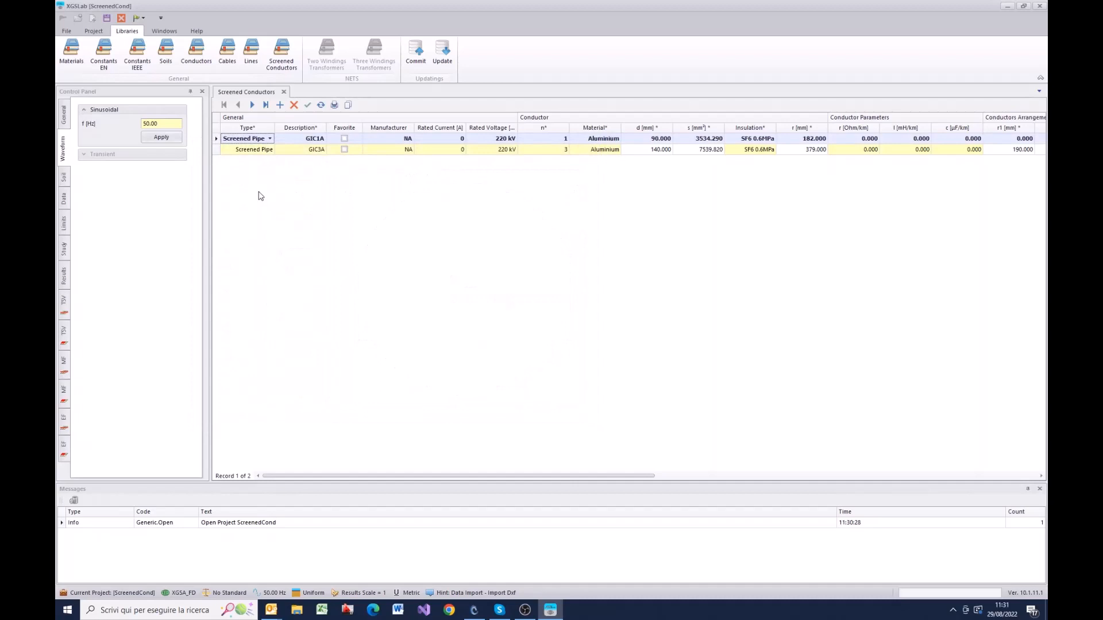
Step: Open the conductor editor for GIC3A, expand its phase conductor and screen parameters, and display the dimension legend on the cross section
click(219, 150)
right_click(218, 152)
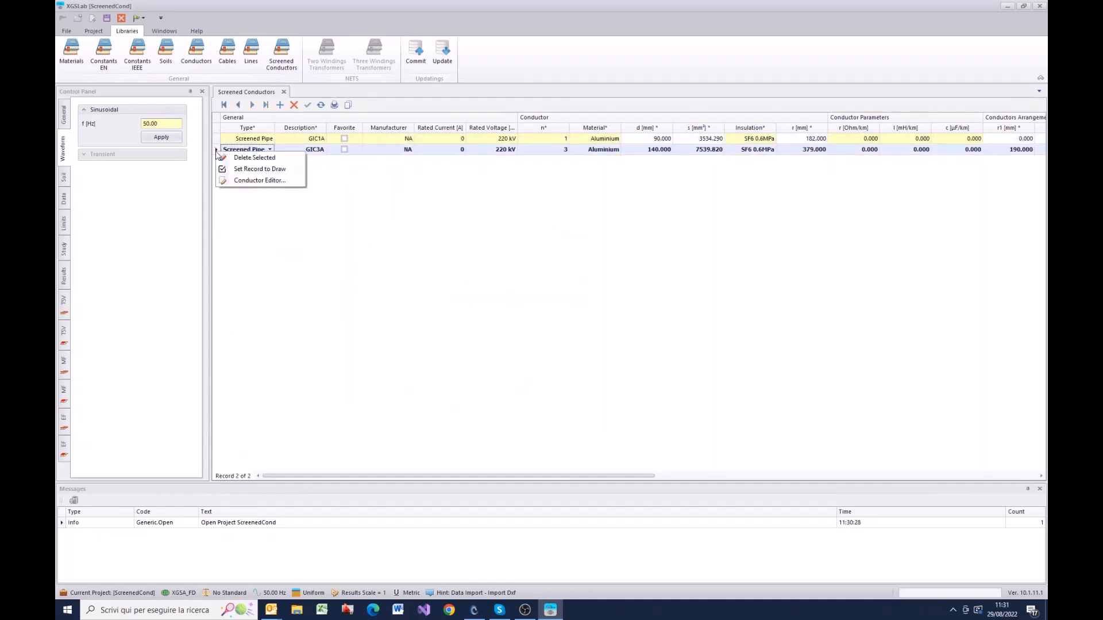
click(255, 181)
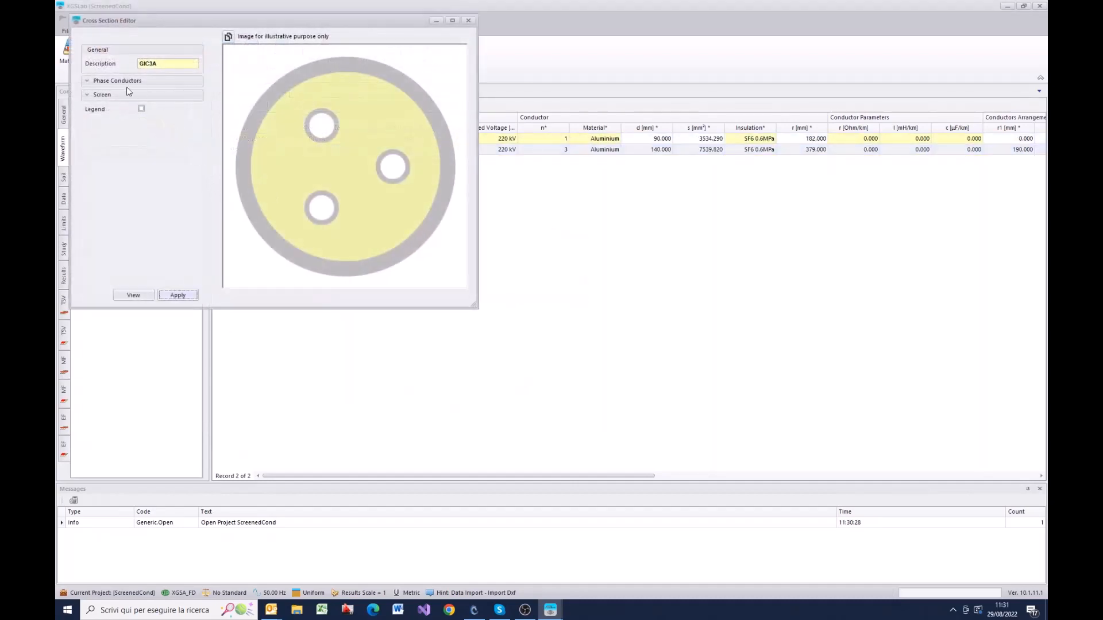
click(87, 81)
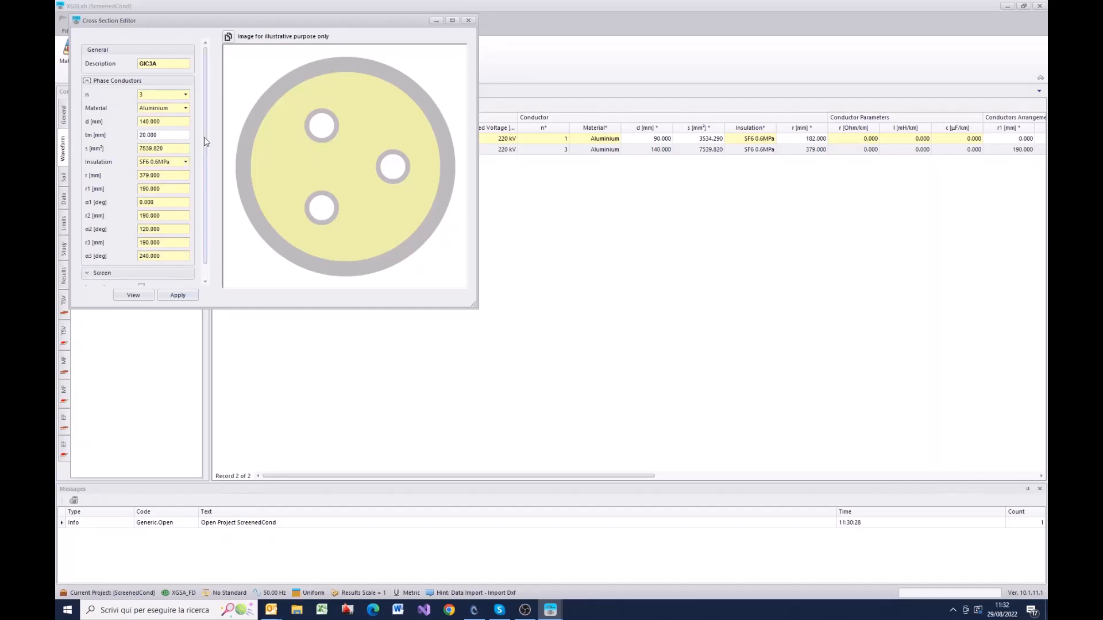
scroll(206, 144, down, 1)
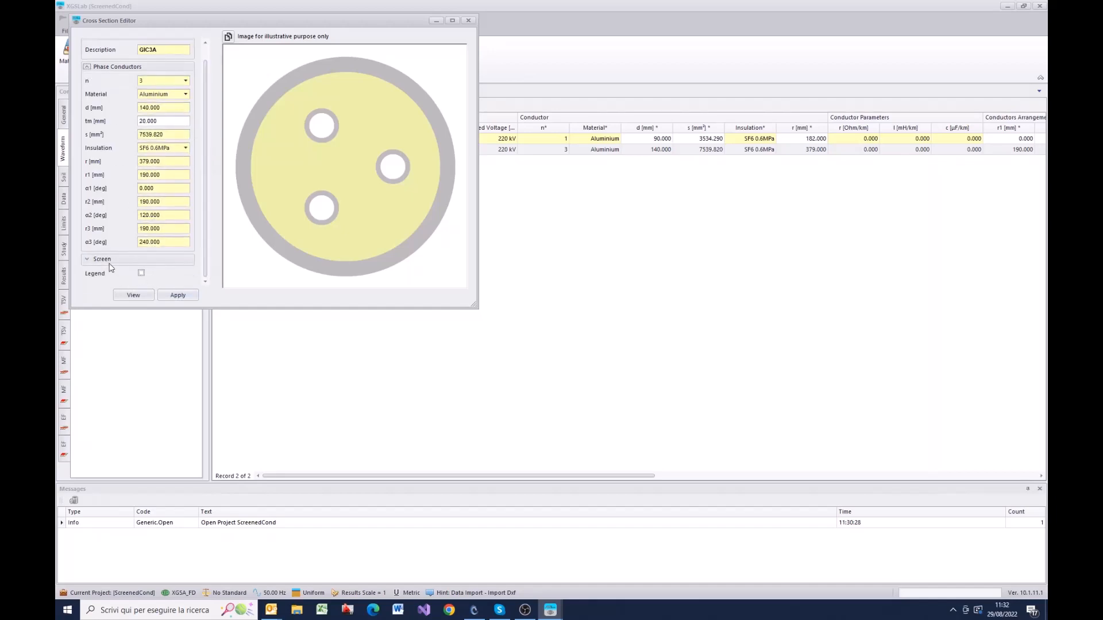
click(87, 259)
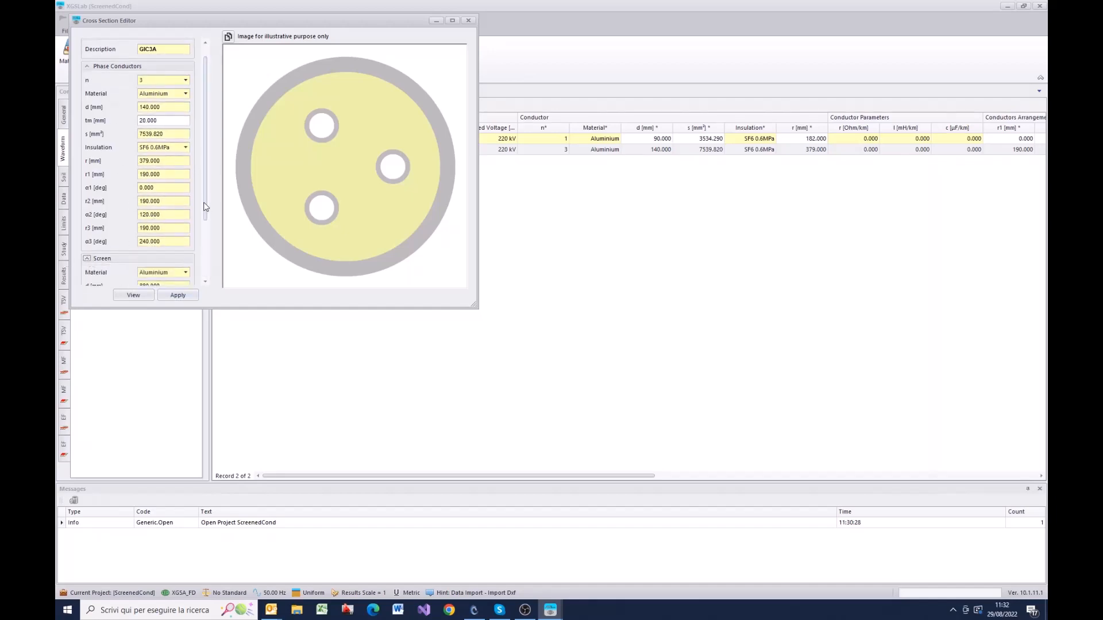
drag(205, 206, 205, 262)
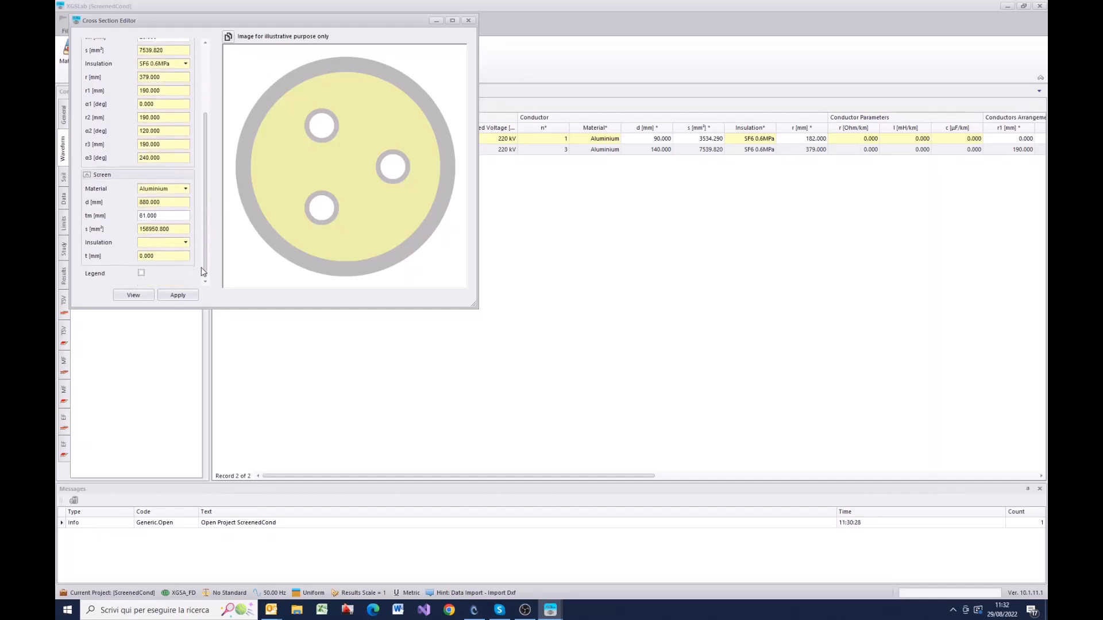
click(141, 274)
click(139, 293)
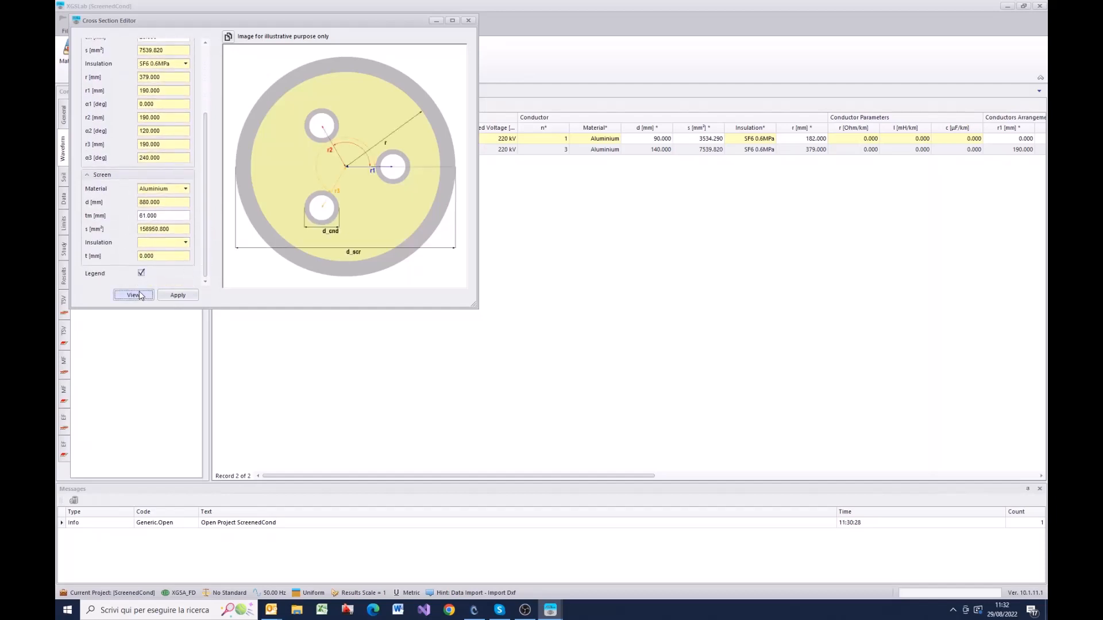
Step: Try α2 angles of 150, 170 and 199 degrees for the second phase conductor of GIC3A, and close the editor without applying
scroll(209, 219, up, 2)
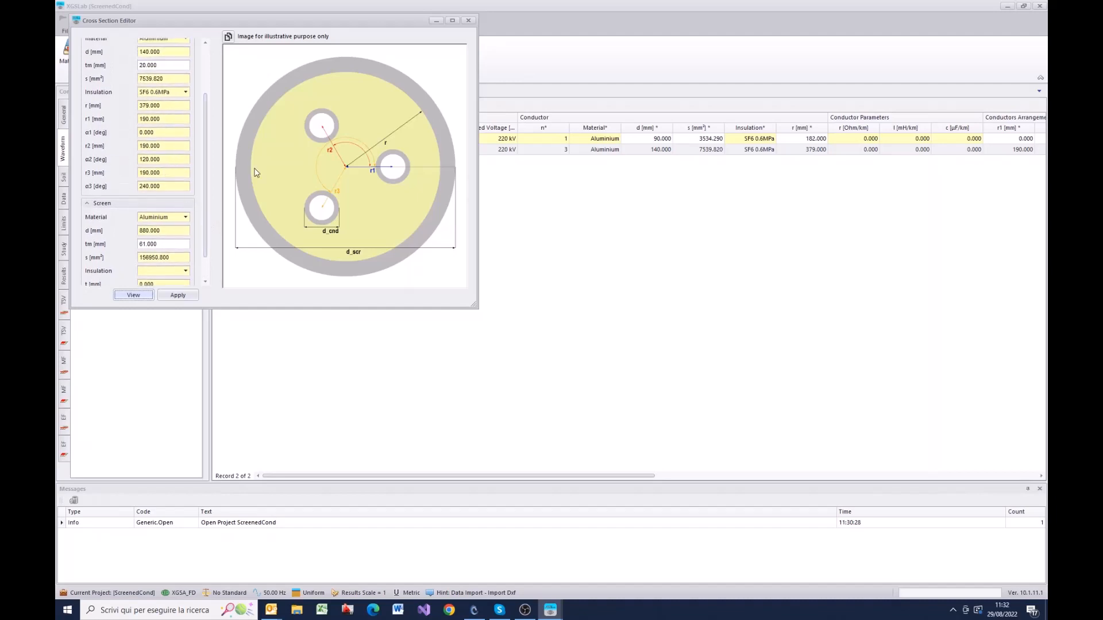
click(165, 159)
text(150)
click(172, 172)
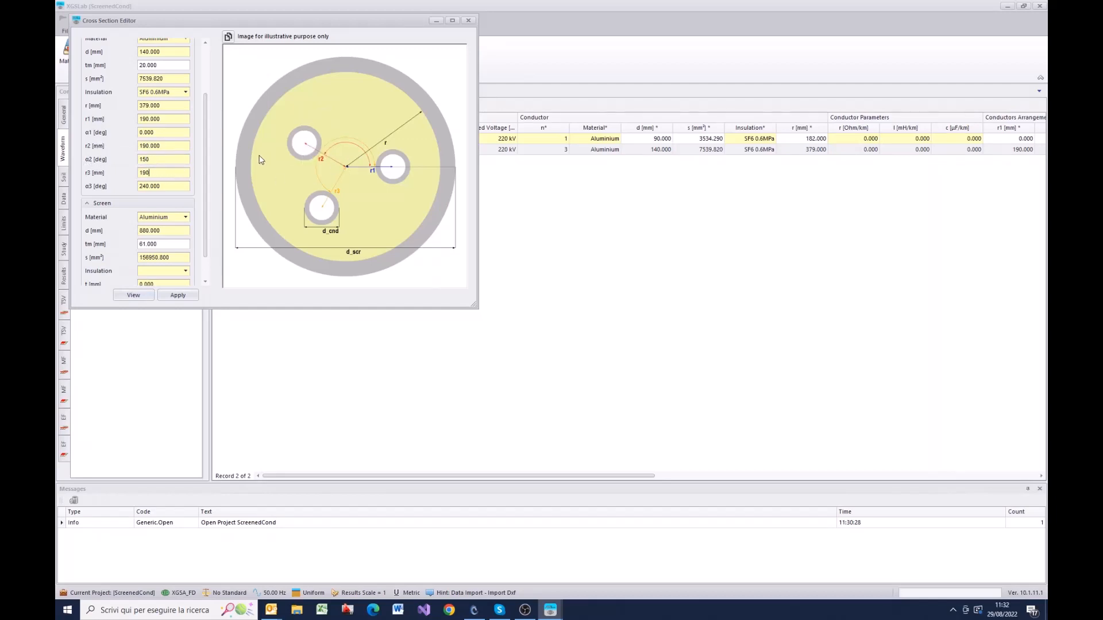
click(158, 161)
text(1)
click(165, 172)
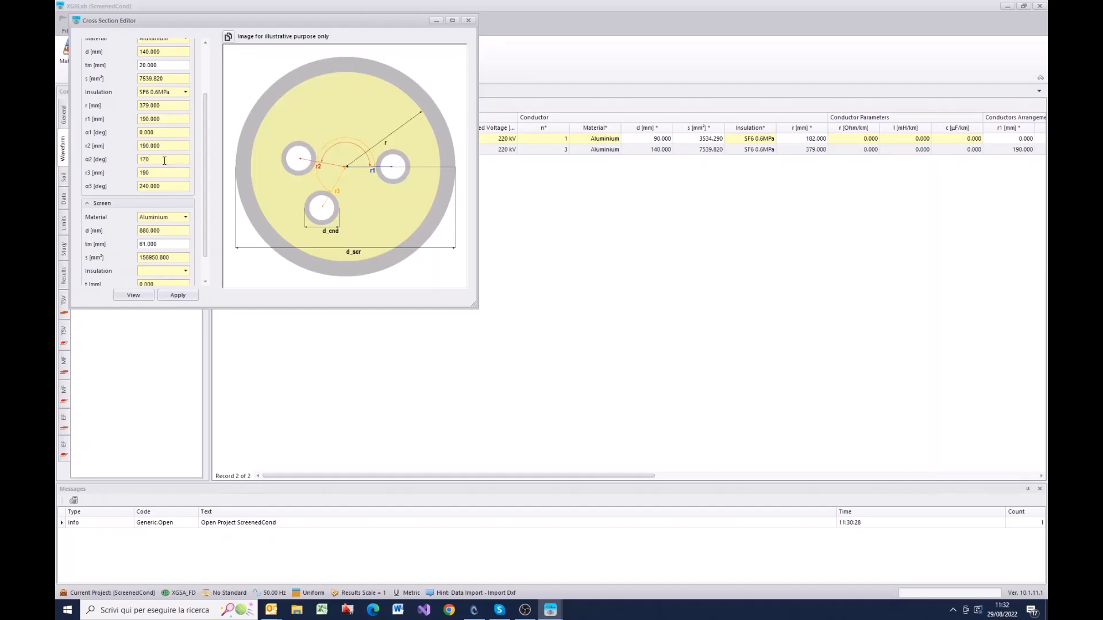
click(165, 161)
text(199)
click(171, 146)
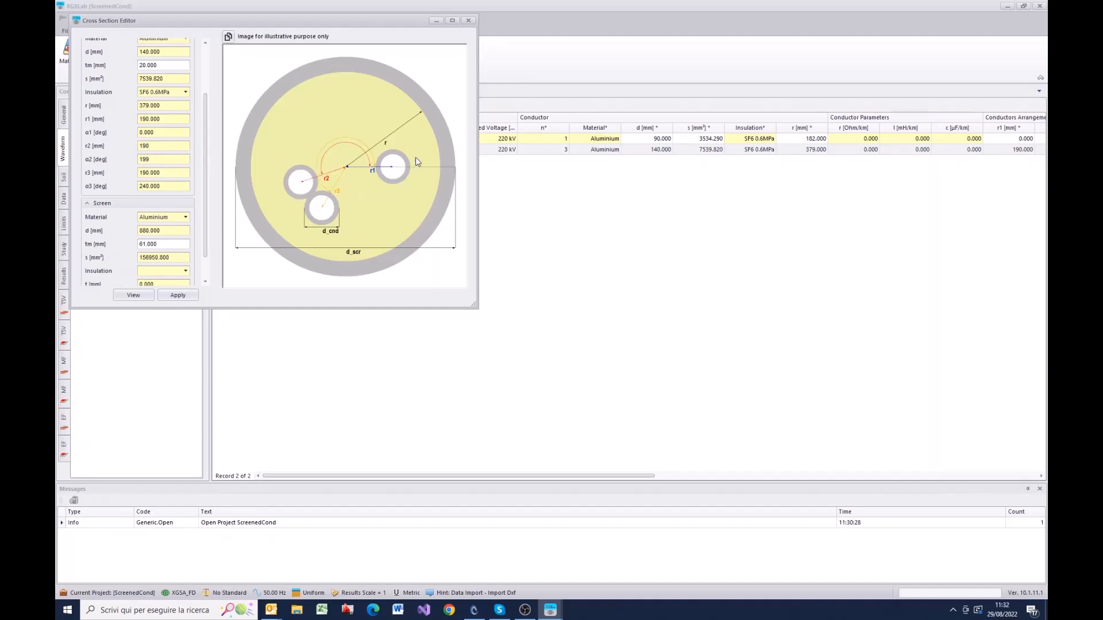
click(469, 21)
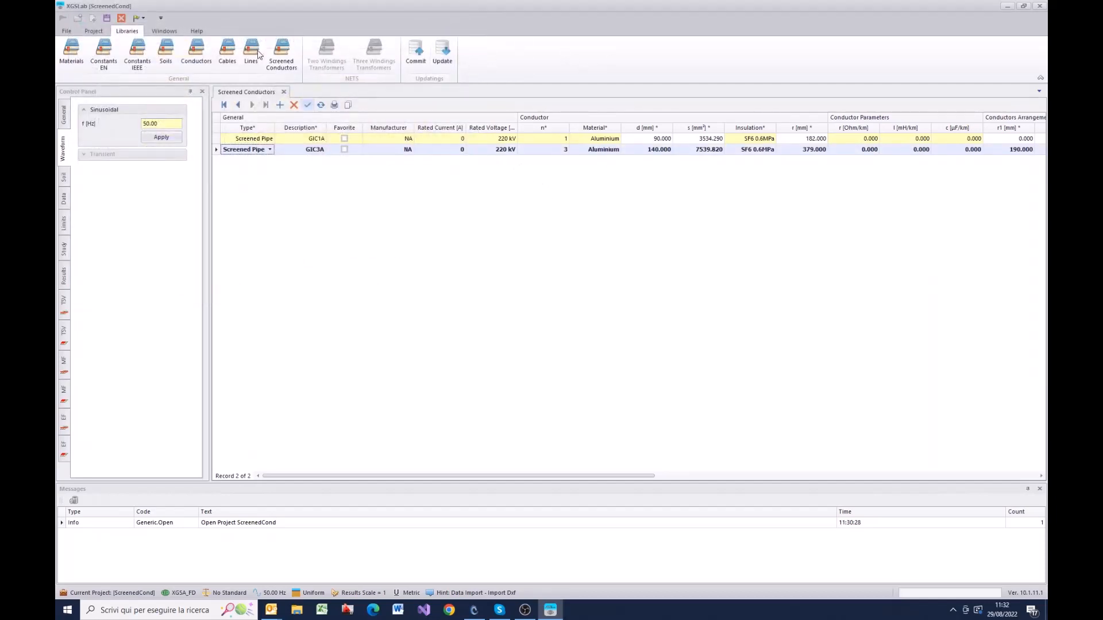
Step: Draw a square loop of stranded 63mm2 conductor from the conductor library near the middle of the plan in the orthographic projections view
click(94, 32)
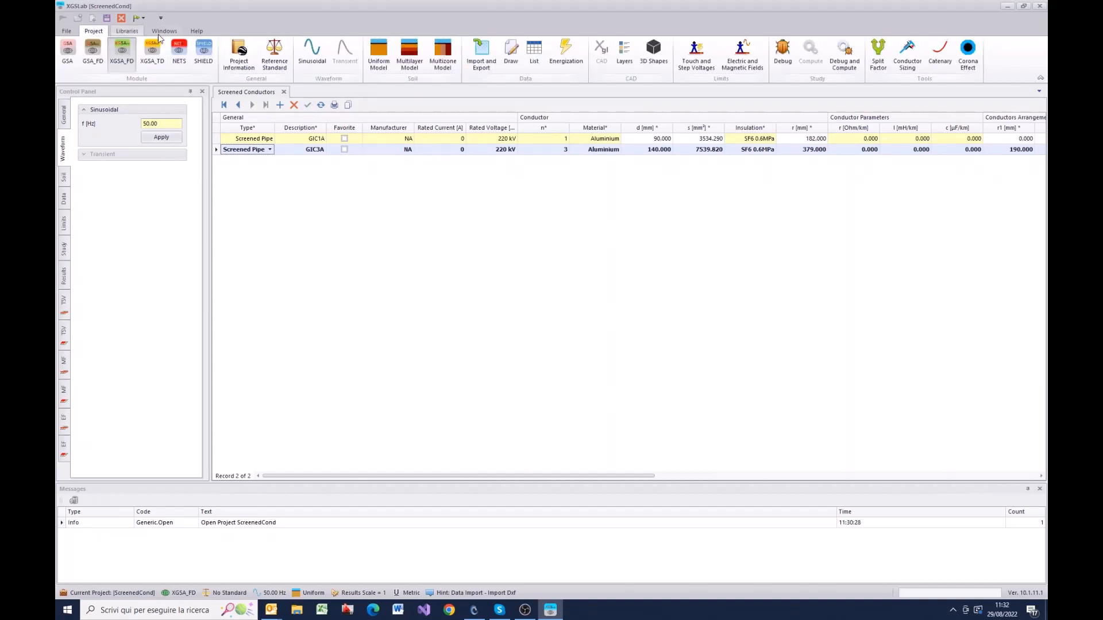
click(514, 63)
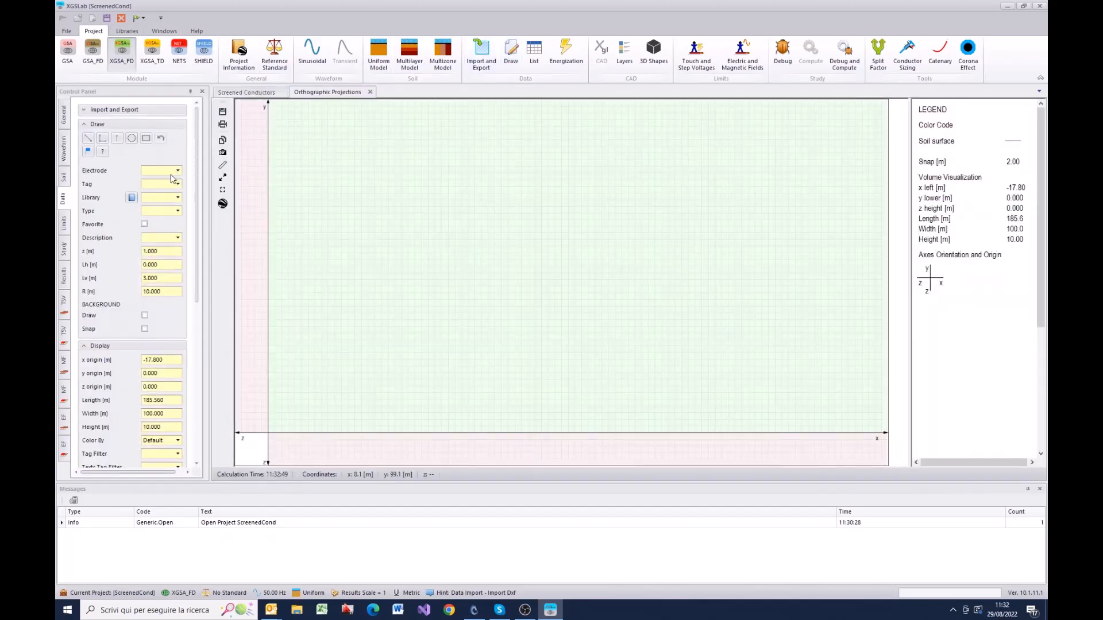
click(178, 199)
click(167, 207)
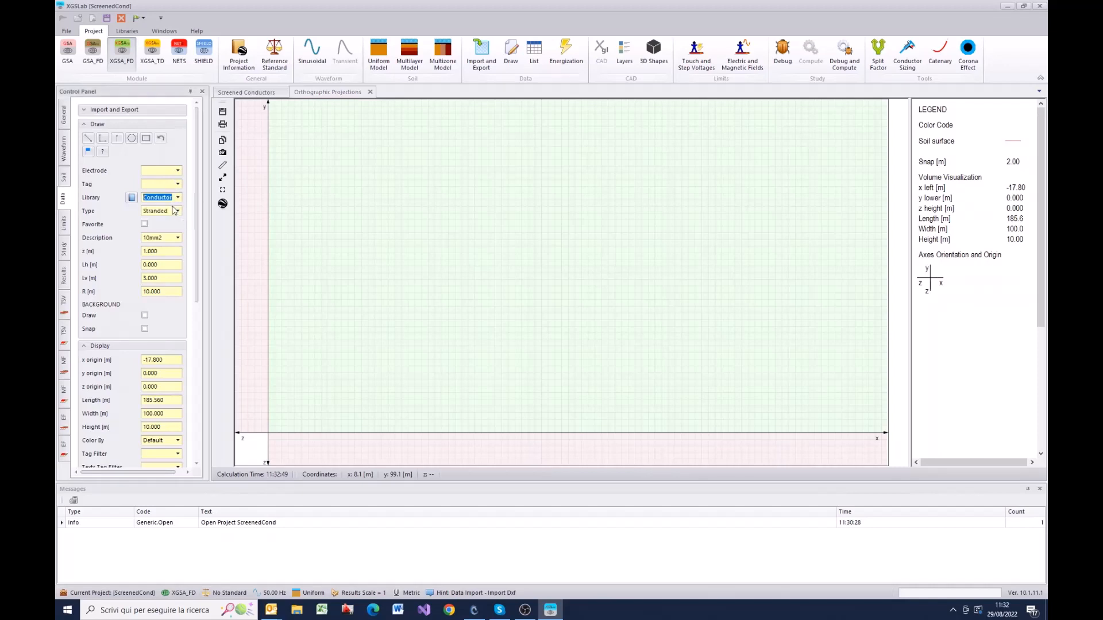
click(178, 212)
click(179, 214)
click(178, 237)
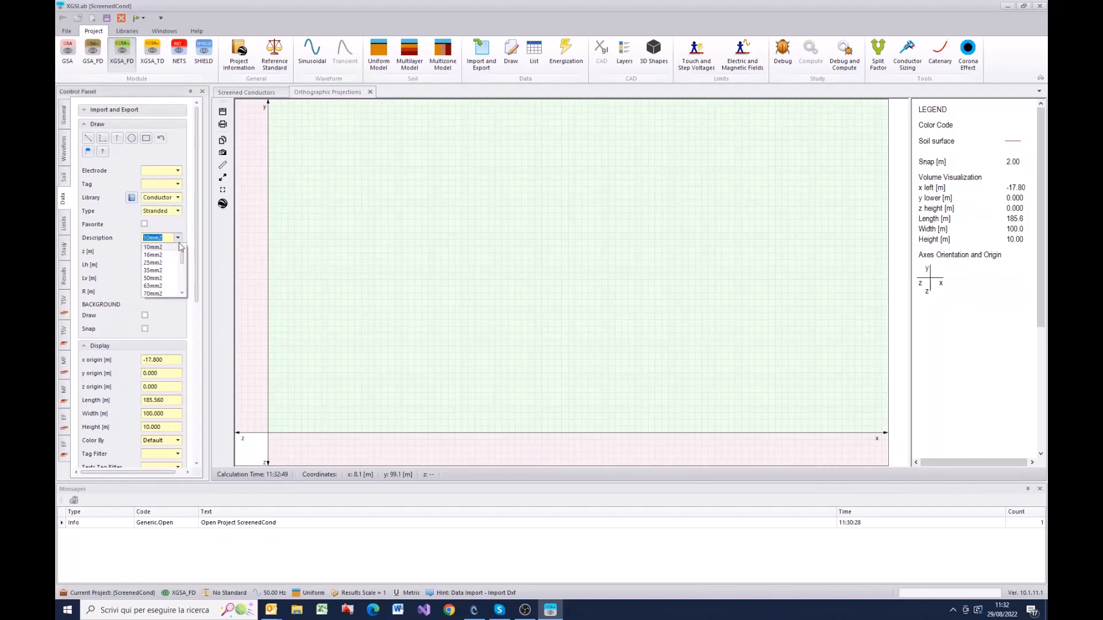
click(161, 286)
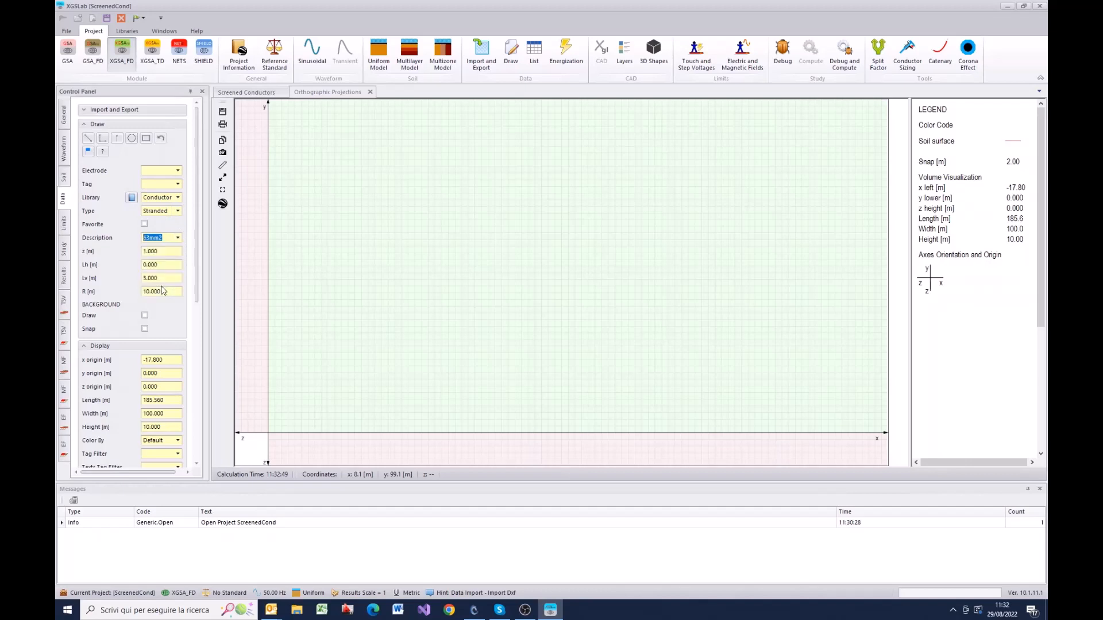
click(150, 140)
drag(511, 205, 634, 328)
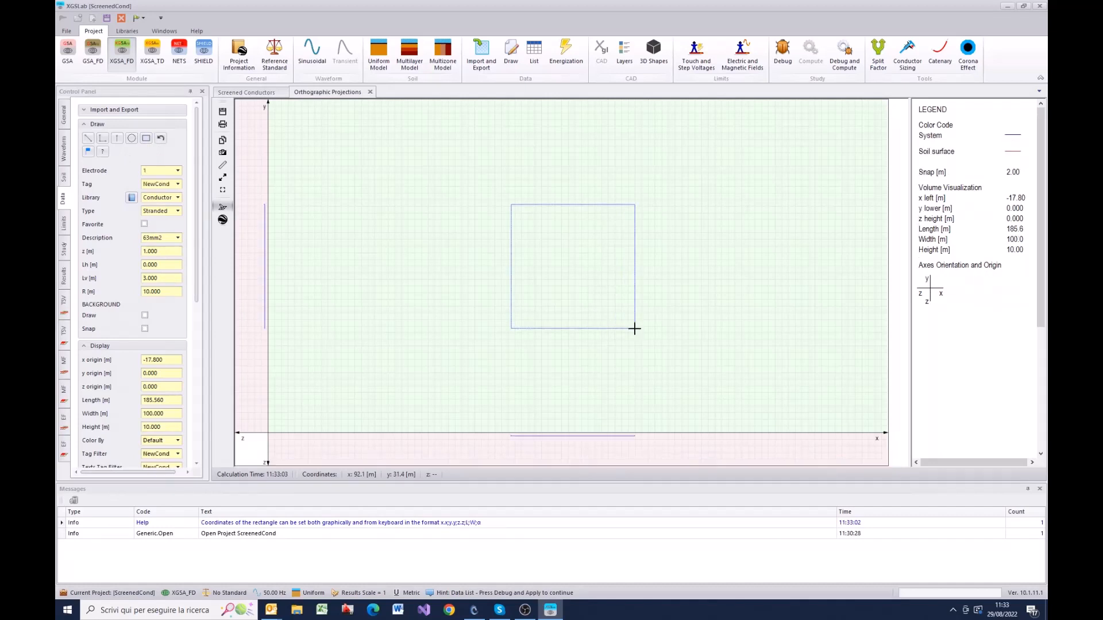
Step: Set the drawing properties to tag Screened, the Screened Conductors library, type Screened Pipe and description GIC3A
double_click(167, 184)
text(Screened)
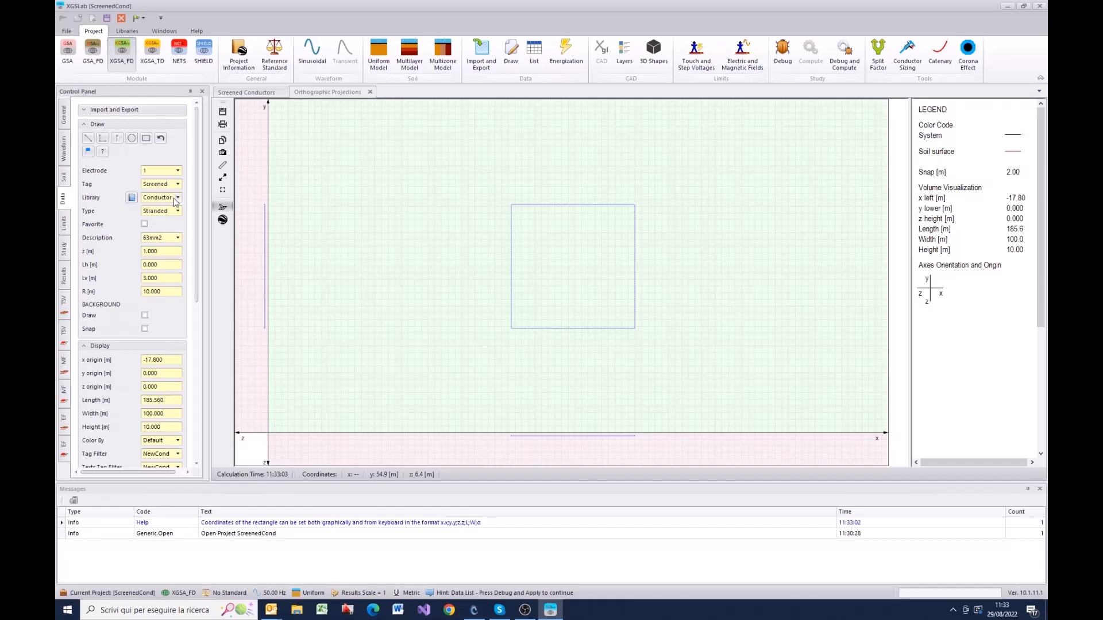
click(178, 197)
click(172, 225)
click(179, 213)
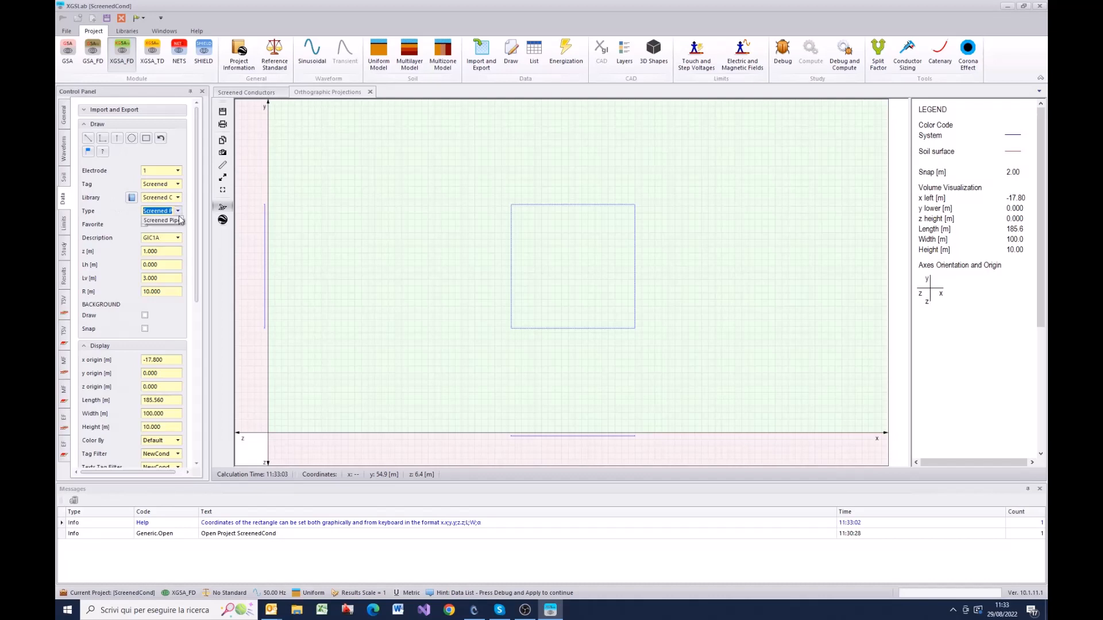
click(180, 221)
click(179, 240)
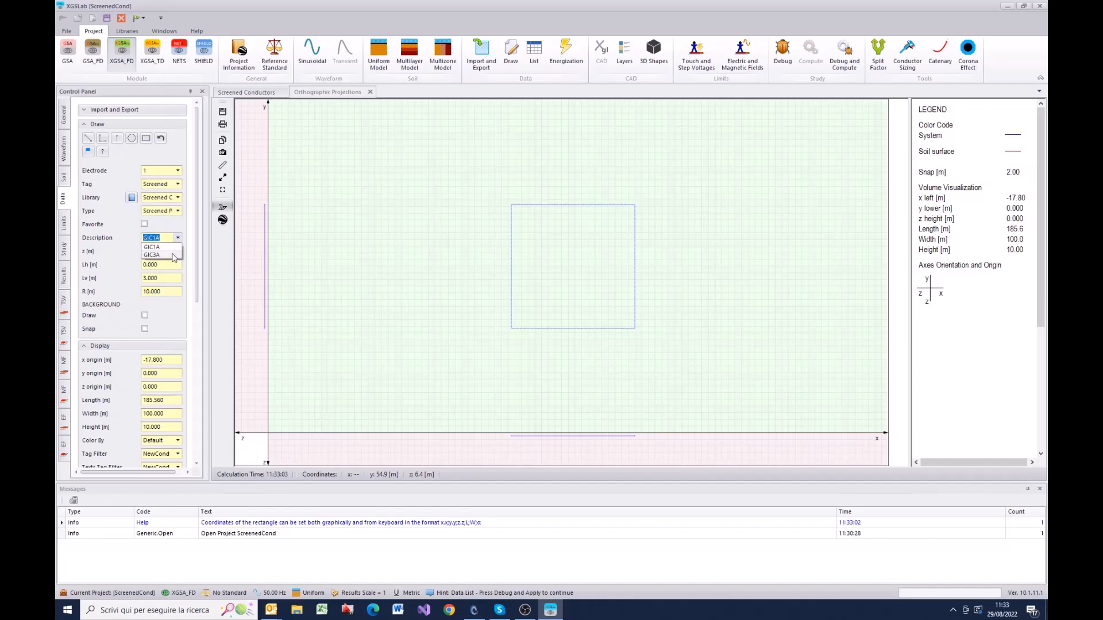
click(173, 255)
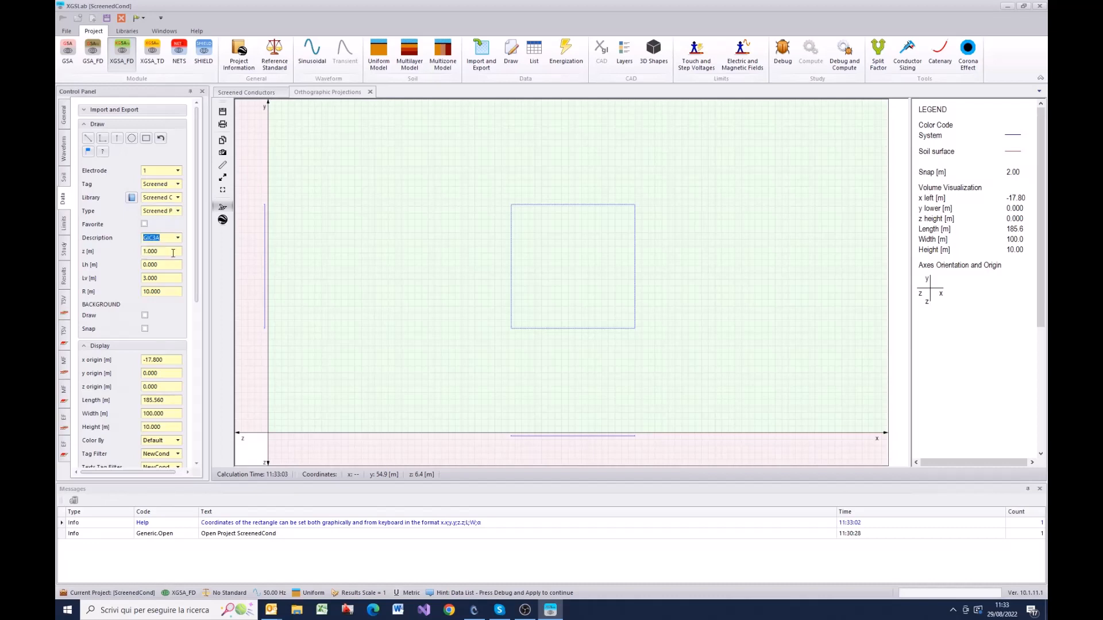
Step: Draw two consecutive GIC3A pipe segments, about 41 m and 34 m long, ending at the rectangle's upper-left corner
click(89, 139)
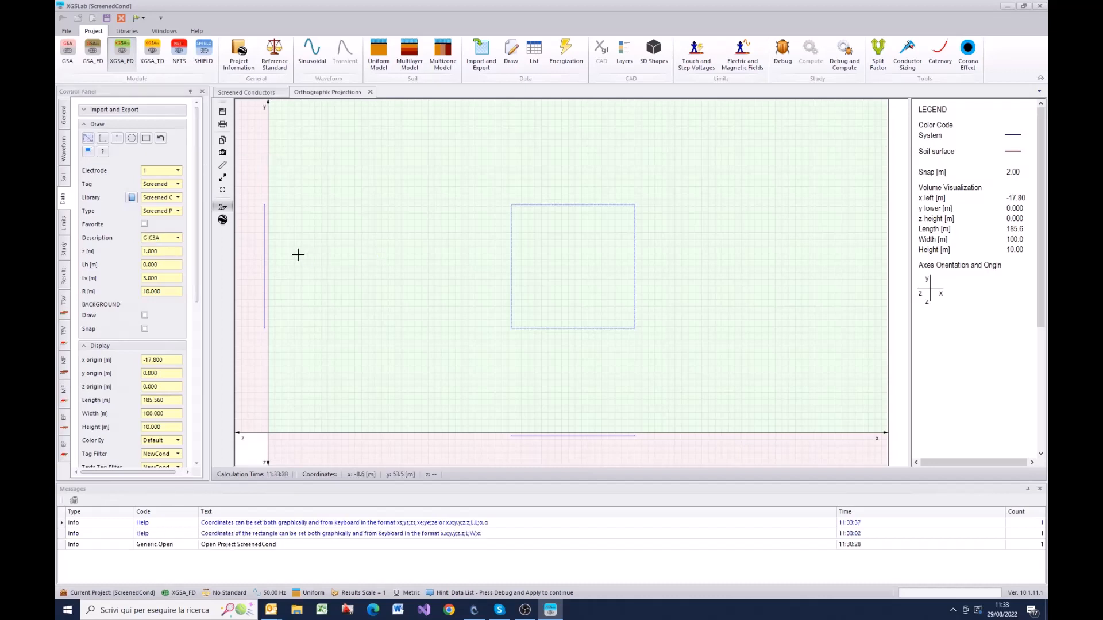
drag(288, 261, 398, 182)
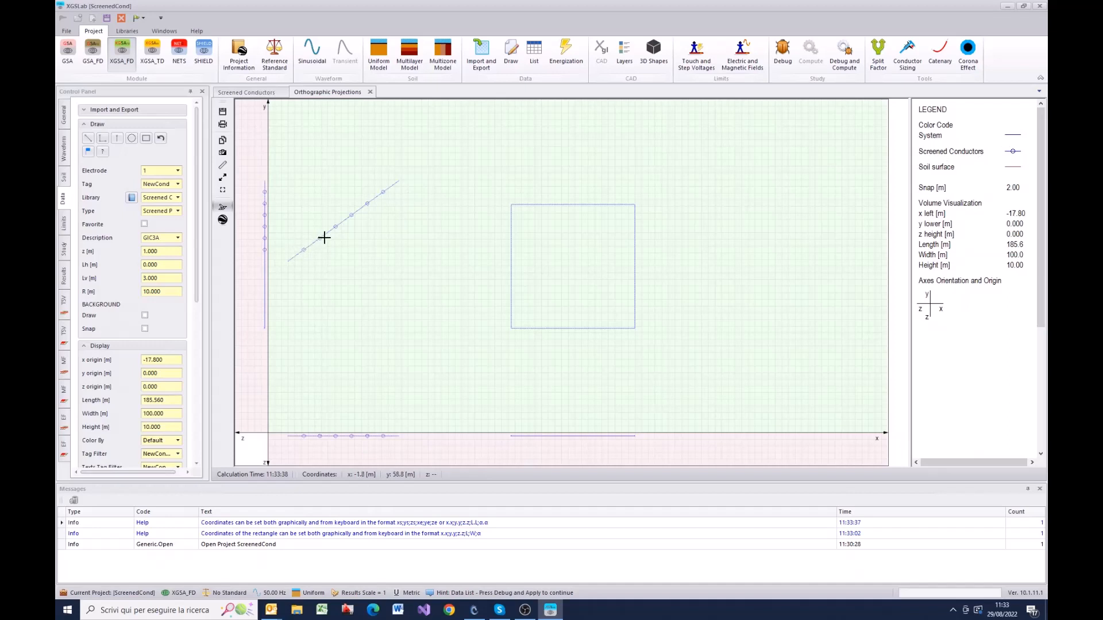
click(403, 182)
click(511, 203)
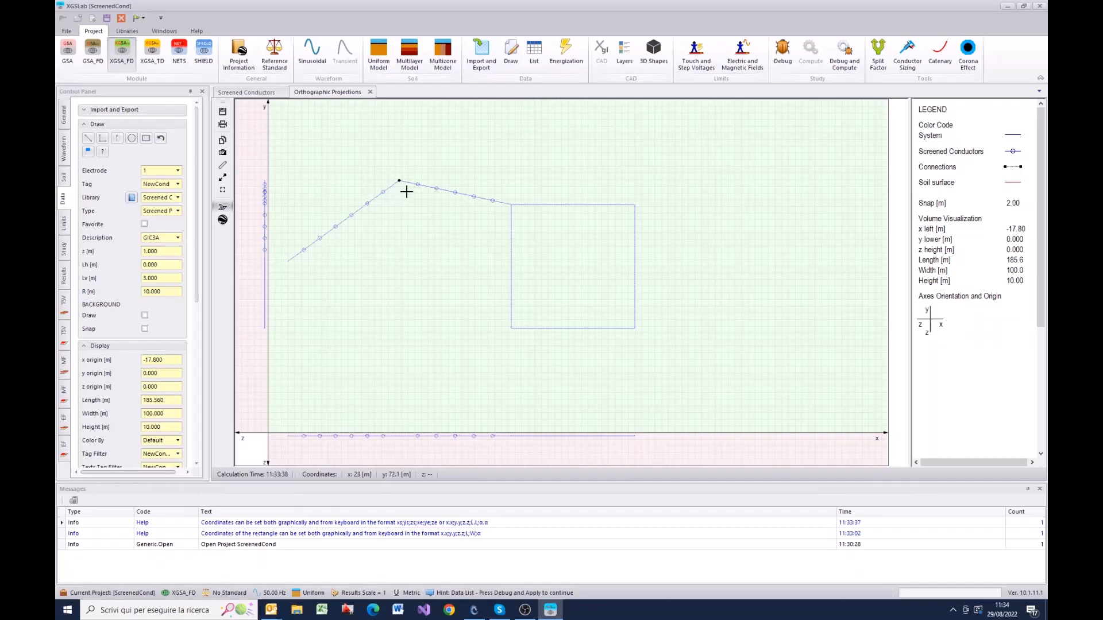
Step: Review the conductor and connection lists for the screen and cores of both pipe segments, and return to the orthographic projections
click(534, 59)
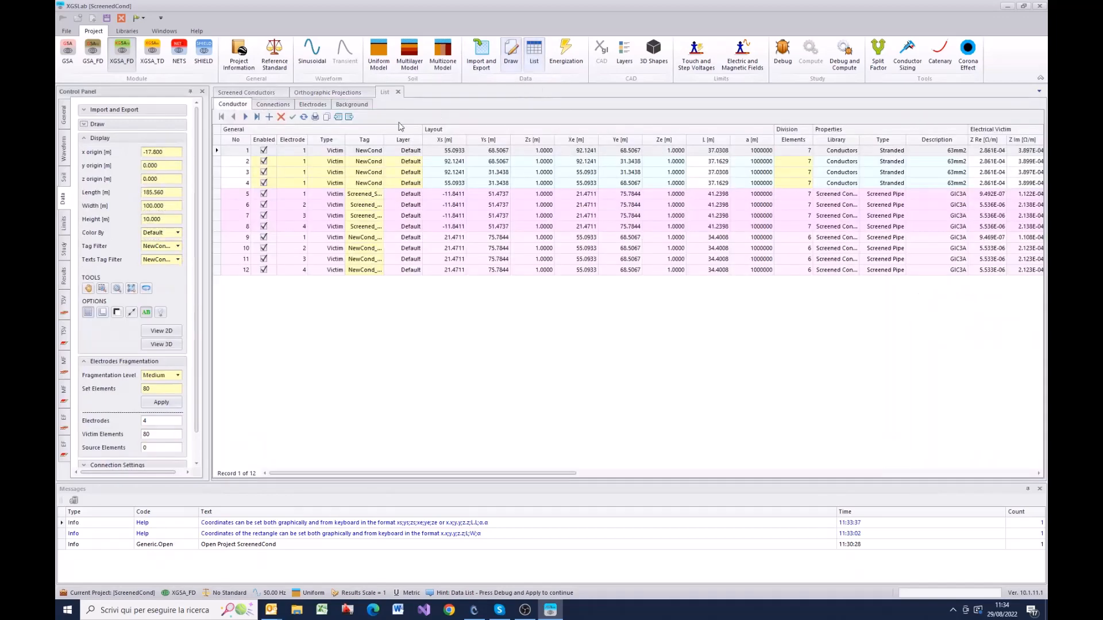
click(279, 106)
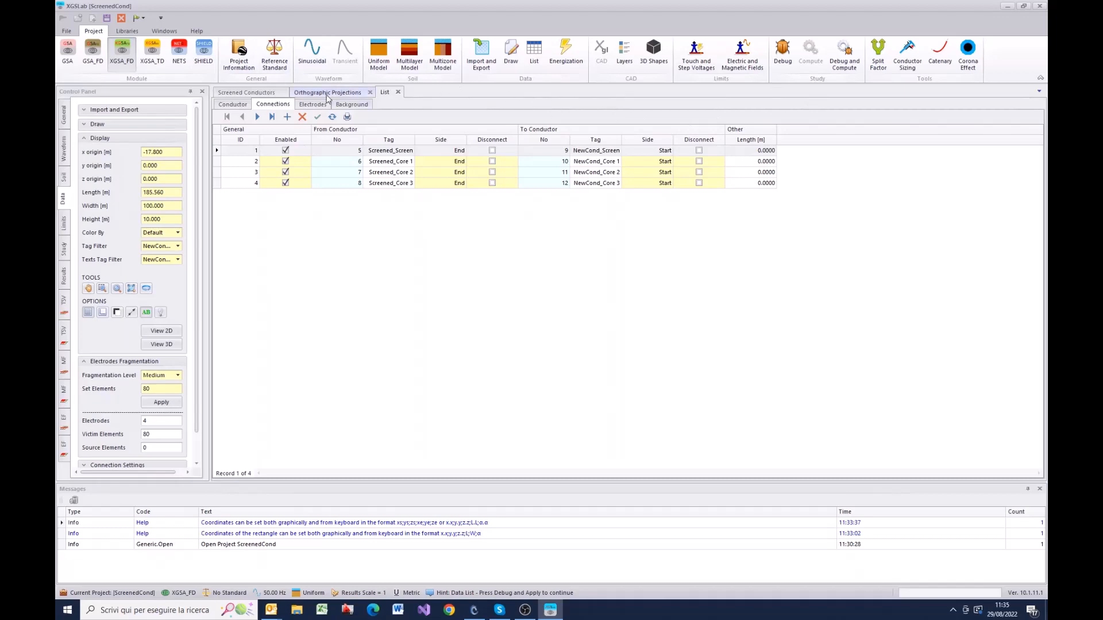
click(327, 92)
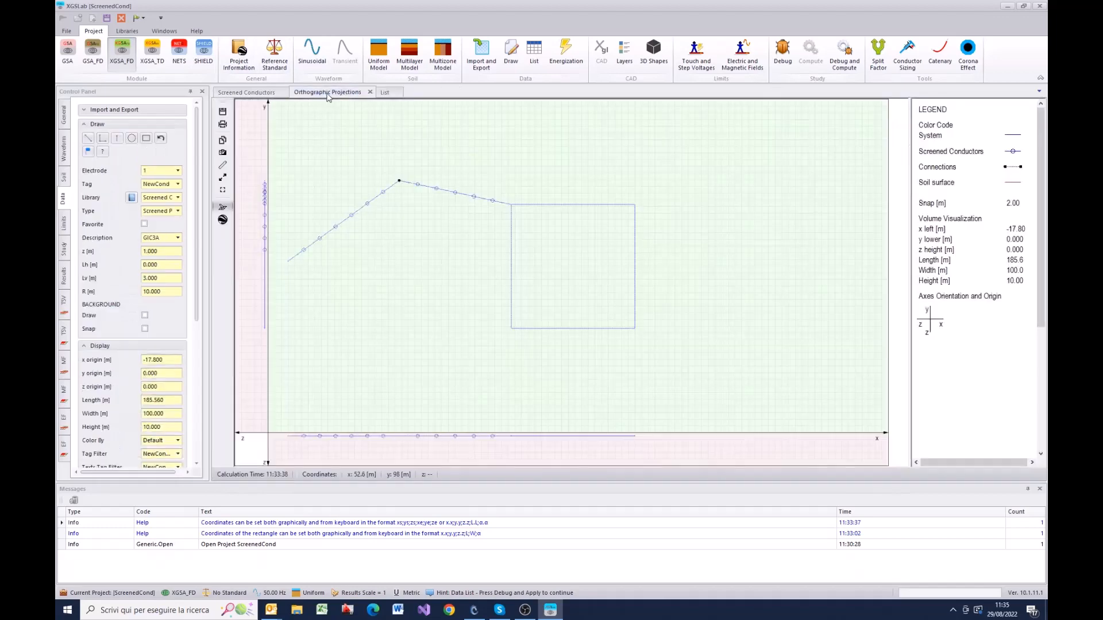
Step: Run the debug check on the layout and dismiss the reported errors
click(782, 52)
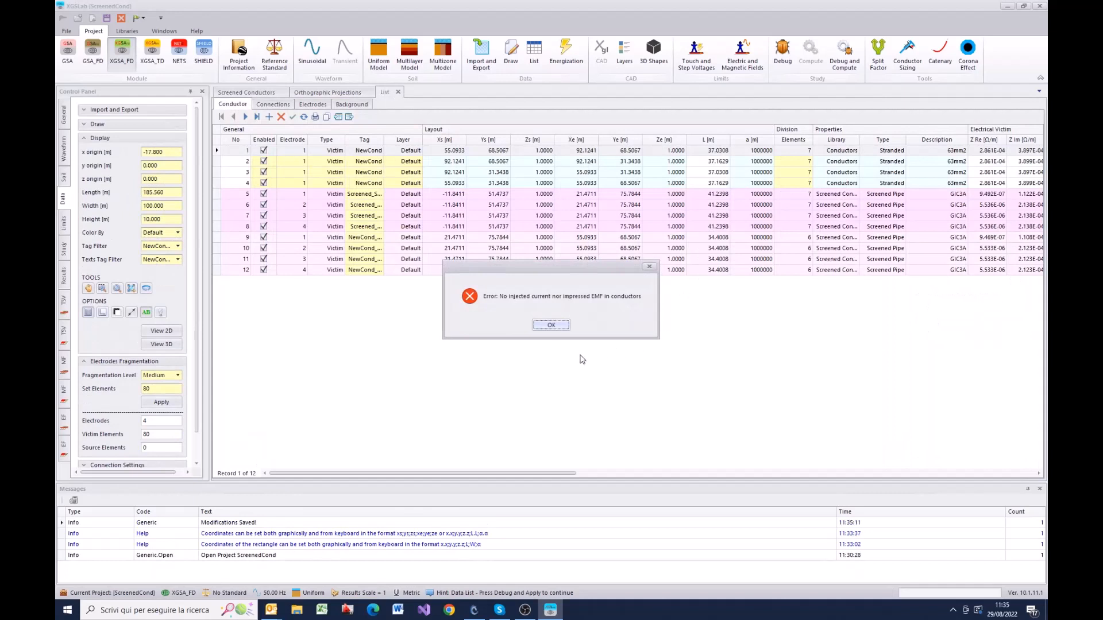
click(561, 327)
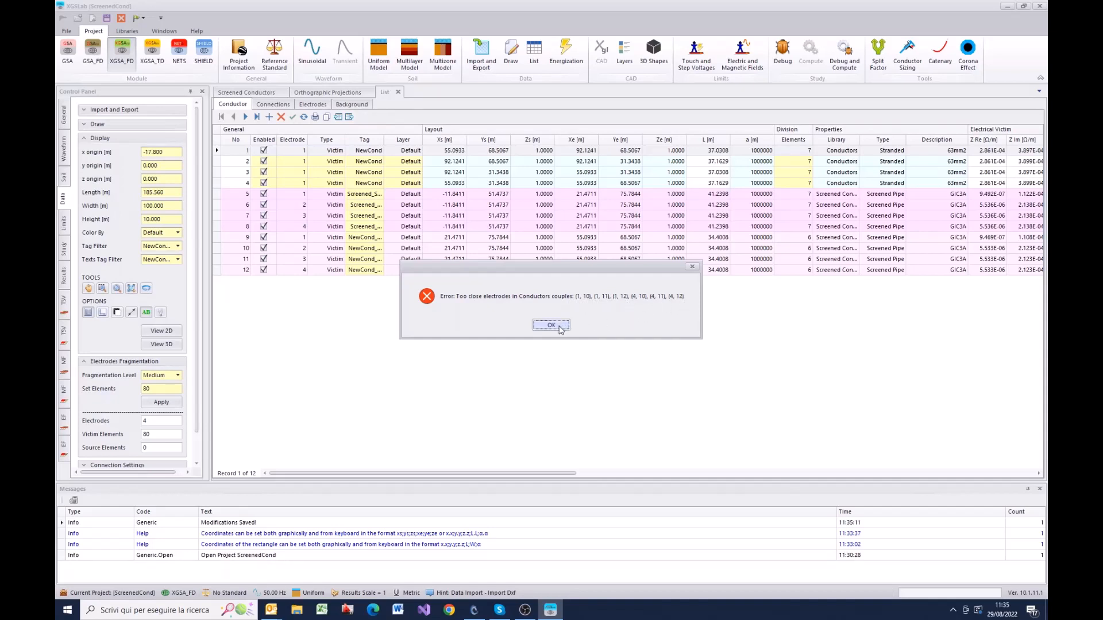
click(559, 328)
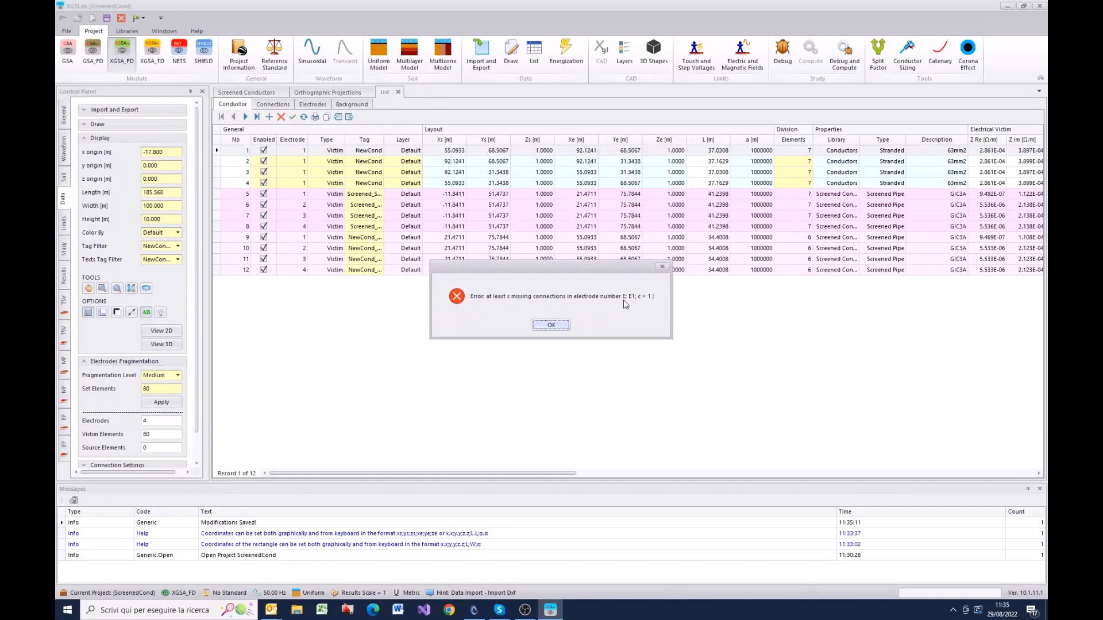
click(552, 325)
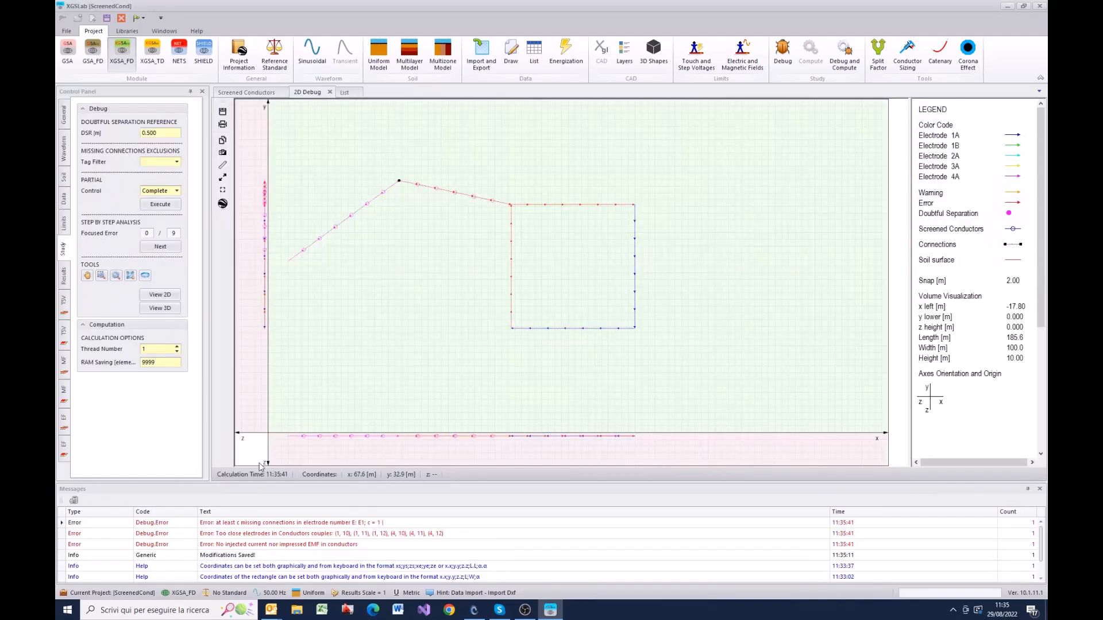
Step: Set the data display to color by Electrode and redraw the layout in 2D
click(64, 199)
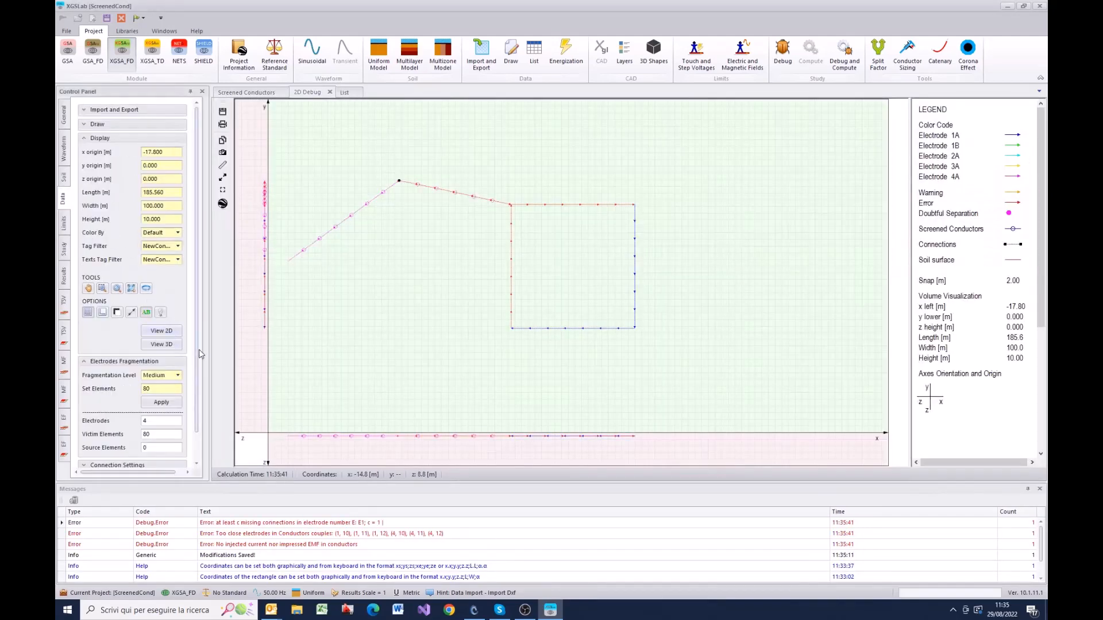
scroll(198, 349, down, 2)
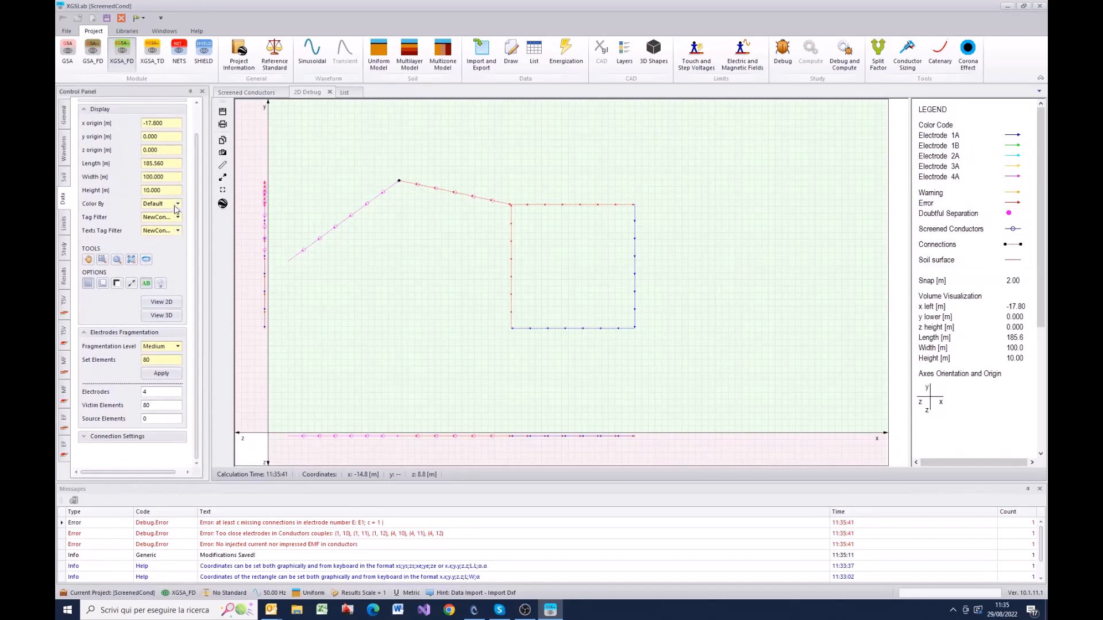
click(178, 203)
click(167, 227)
click(163, 303)
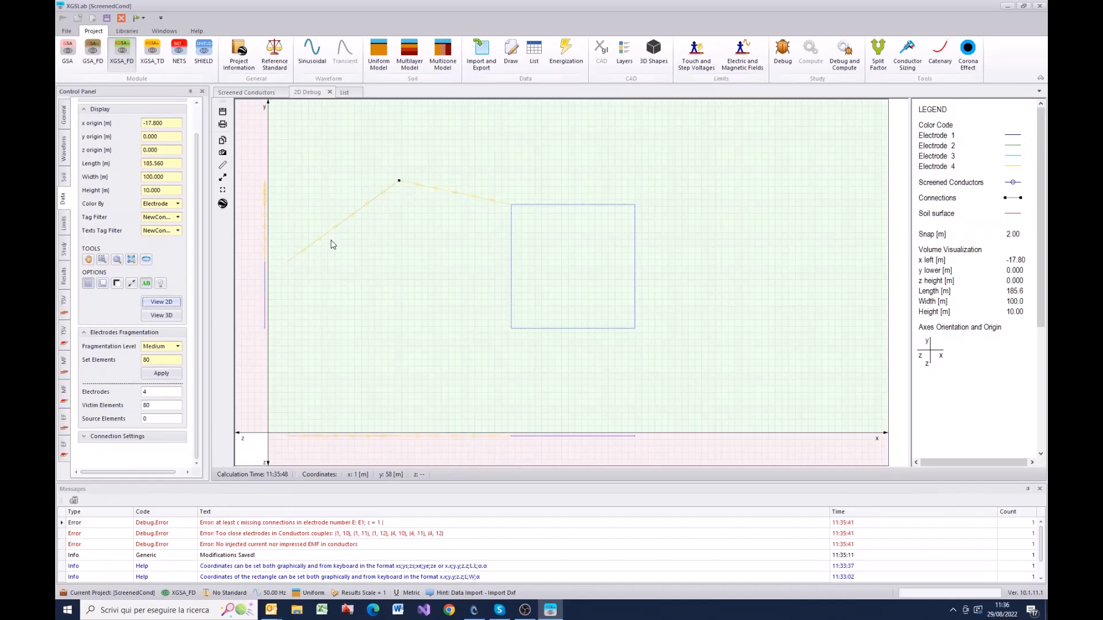
Step: Examine the full tags and screen rows of both pipe segments in the conductor list, widening the Tag column
click(539, 63)
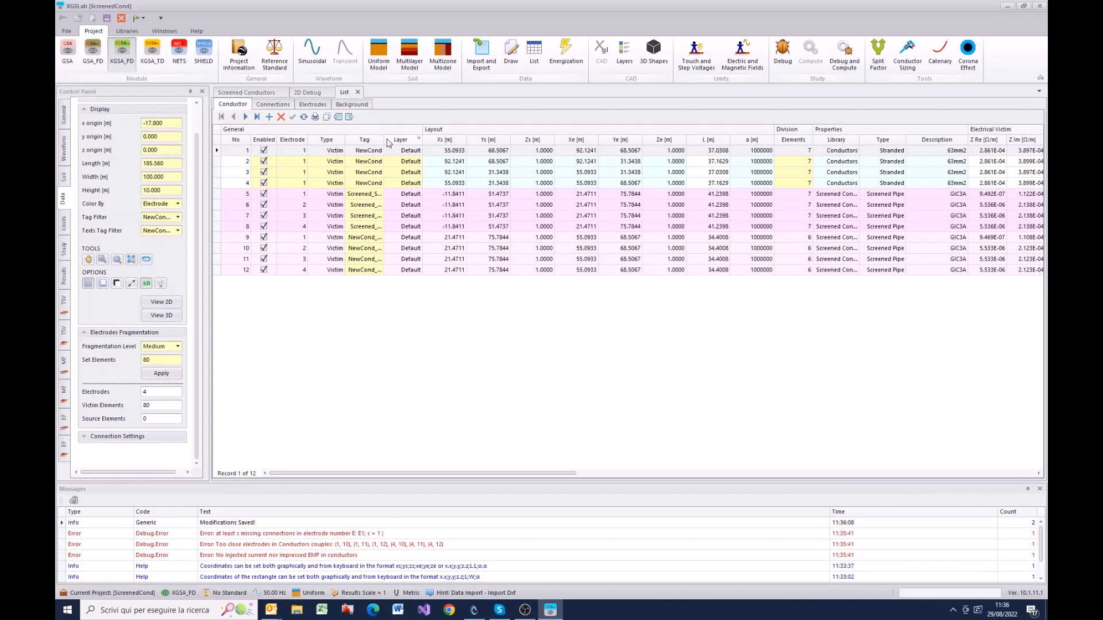
drag(384, 140, 401, 140)
click(360, 194)
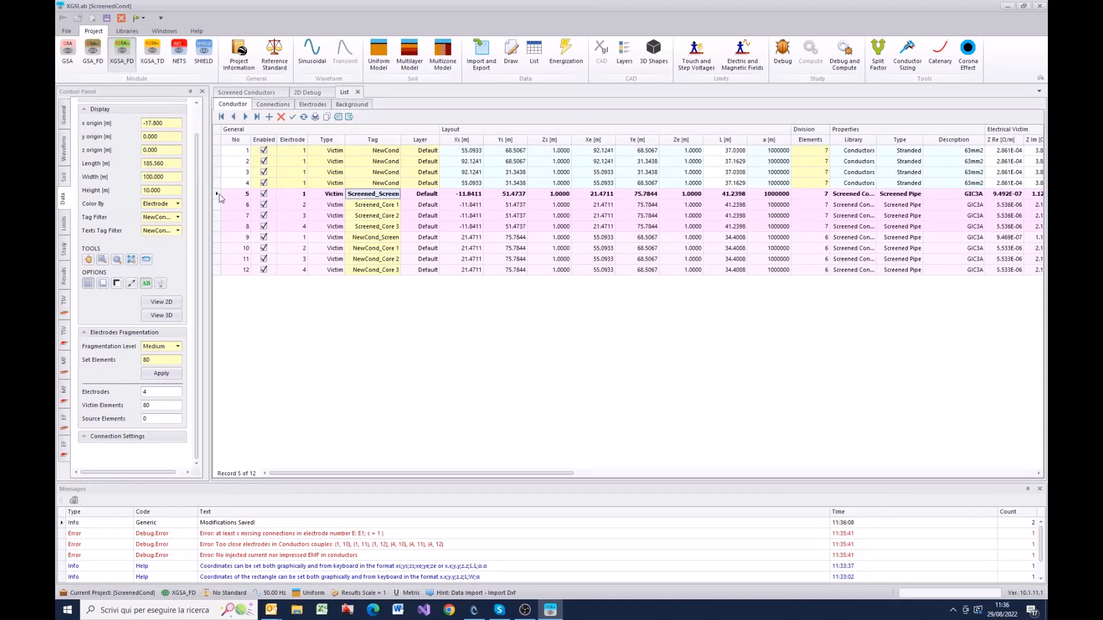
click(218, 237)
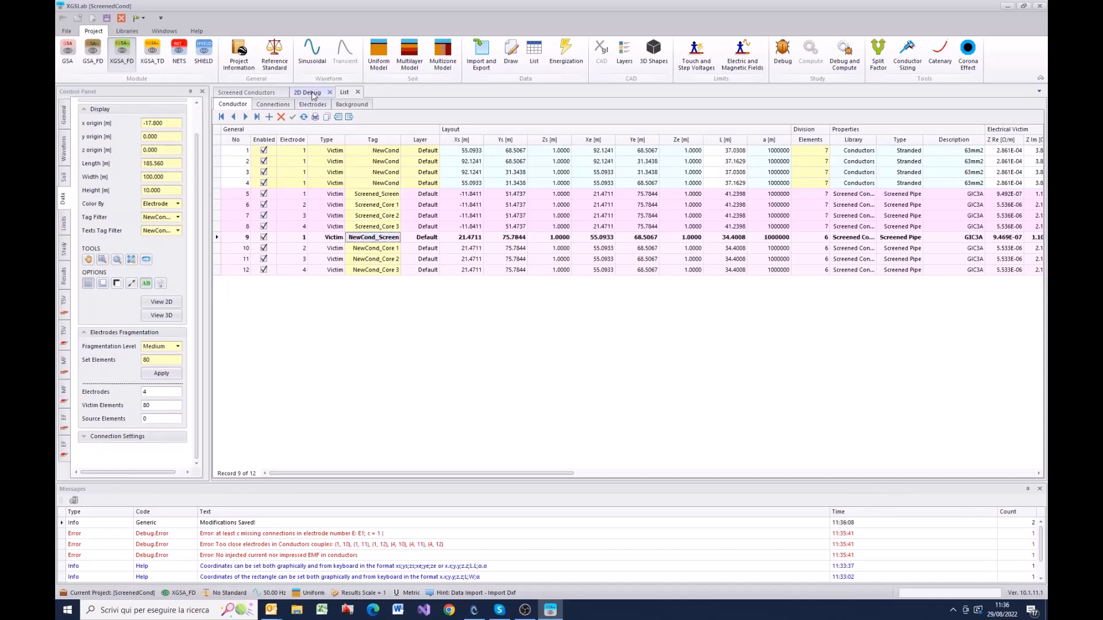
Step: In the 2D view, select only the Screen part of the second pipe segment together with the rectangle's left side
click(161, 301)
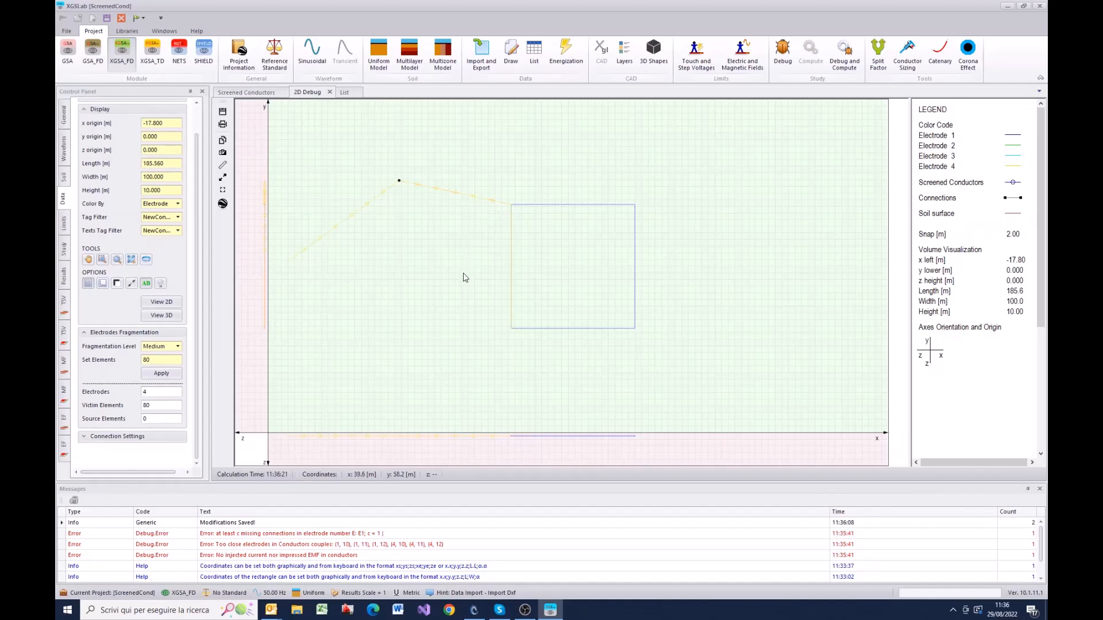
double_click(481, 203)
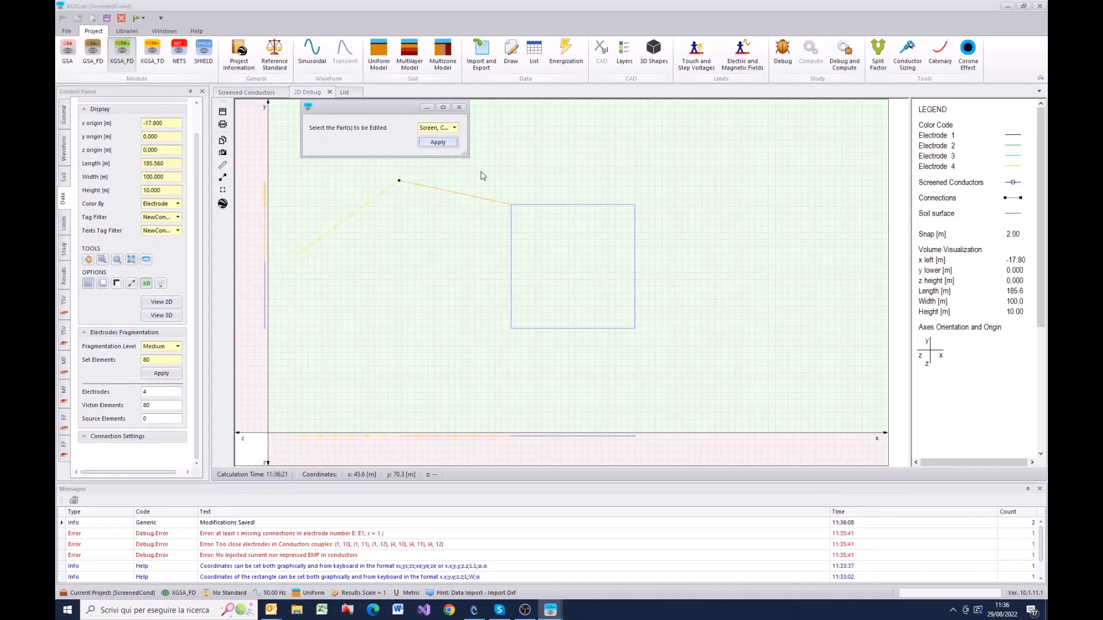
drag(374, 112, 340, 280)
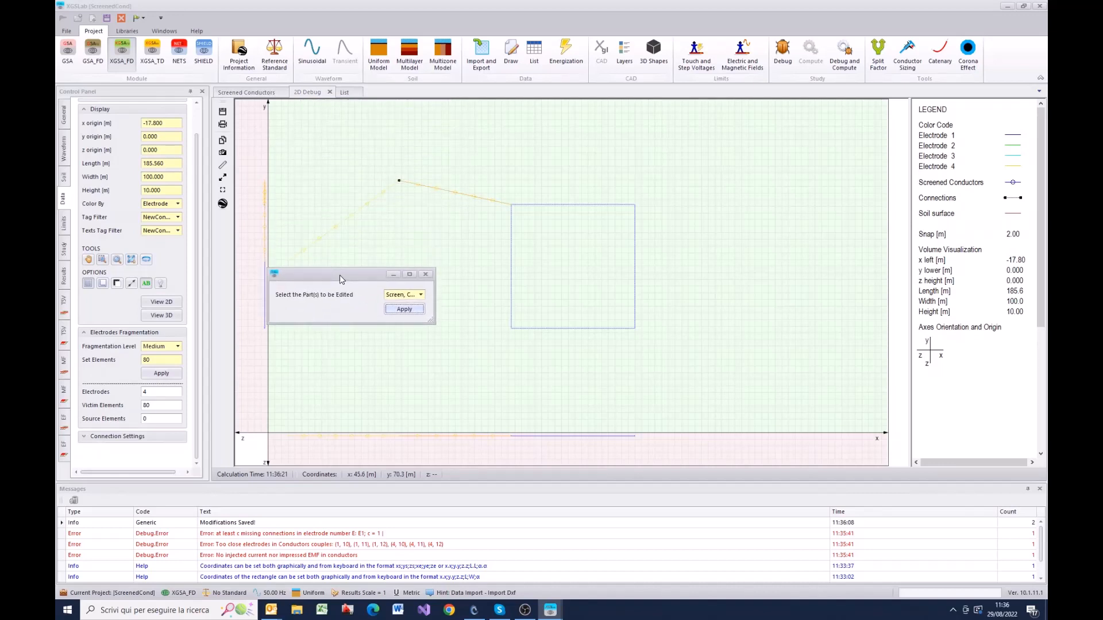
click(421, 295)
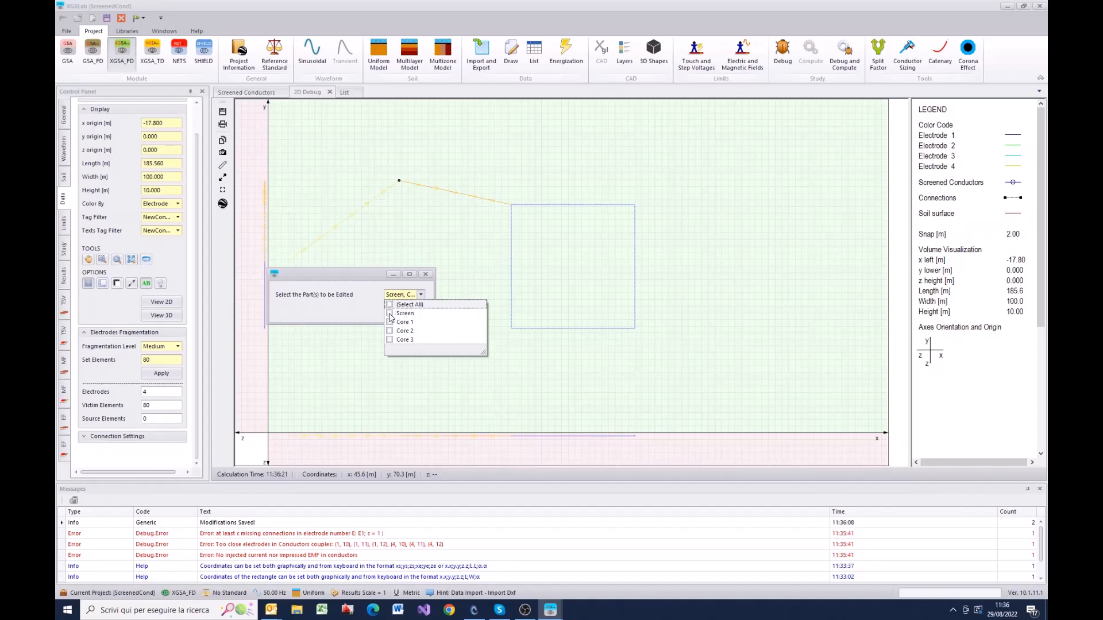
click(390, 313)
click(420, 295)
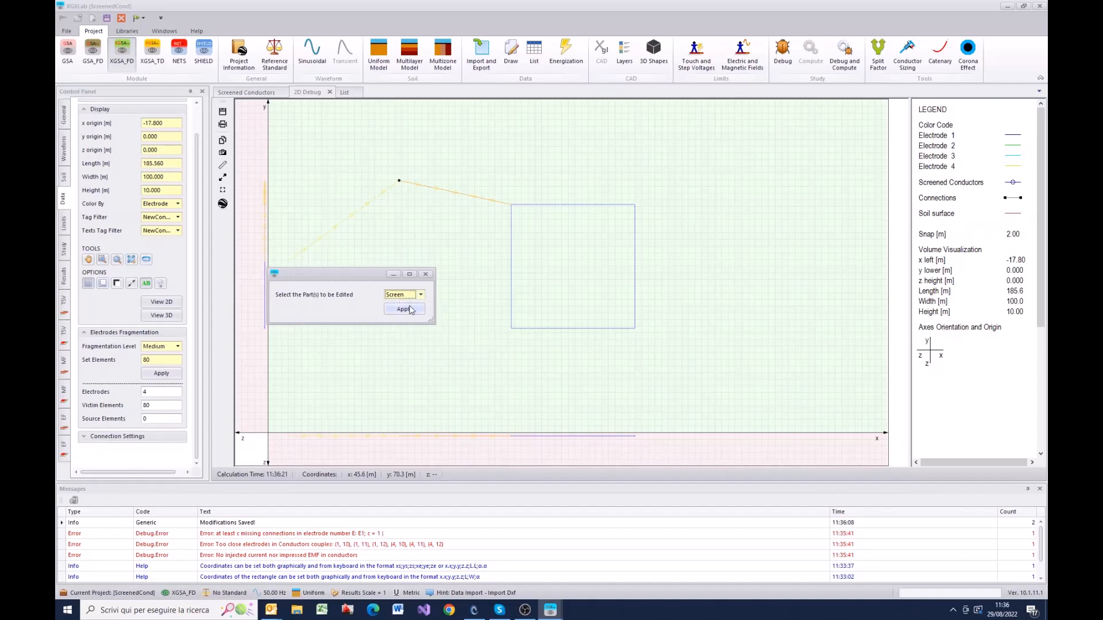
click(408, 310)
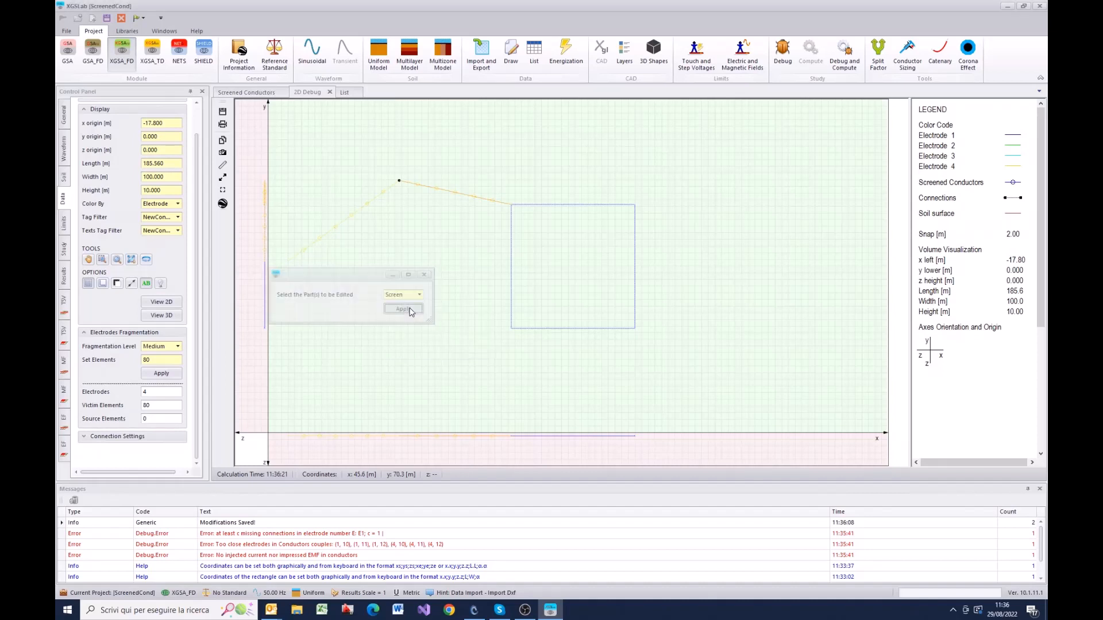
click(510, 217)
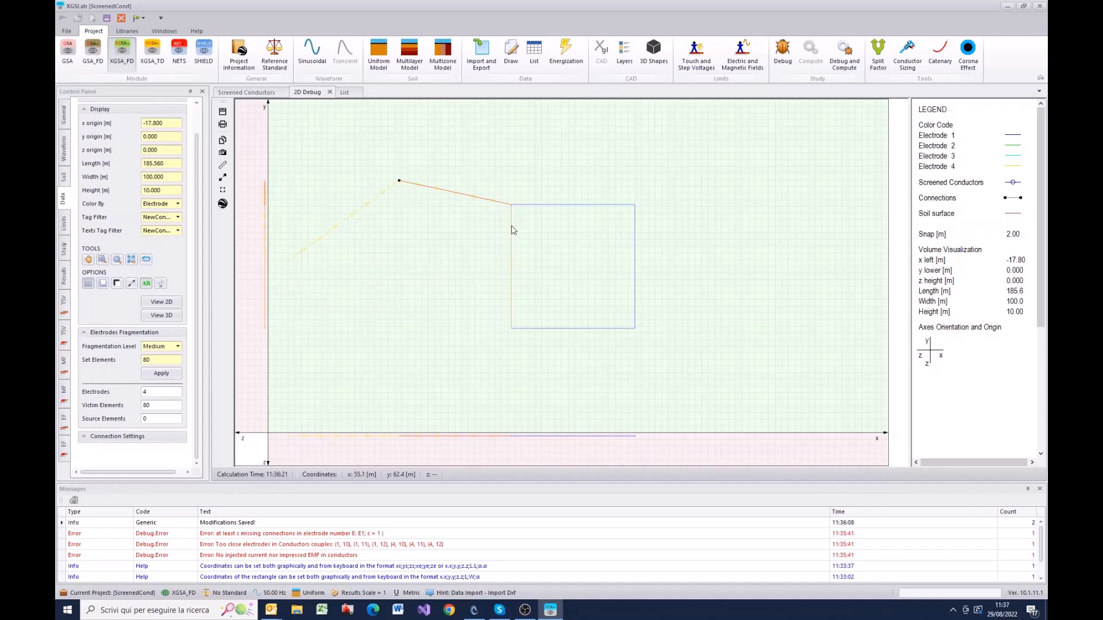
click(512, 229)
Step: Connect the End side of NewCond_Screen (conductor 9) to the End side of rectangle conductor 4 in the connection editor
right_click(497, 255)
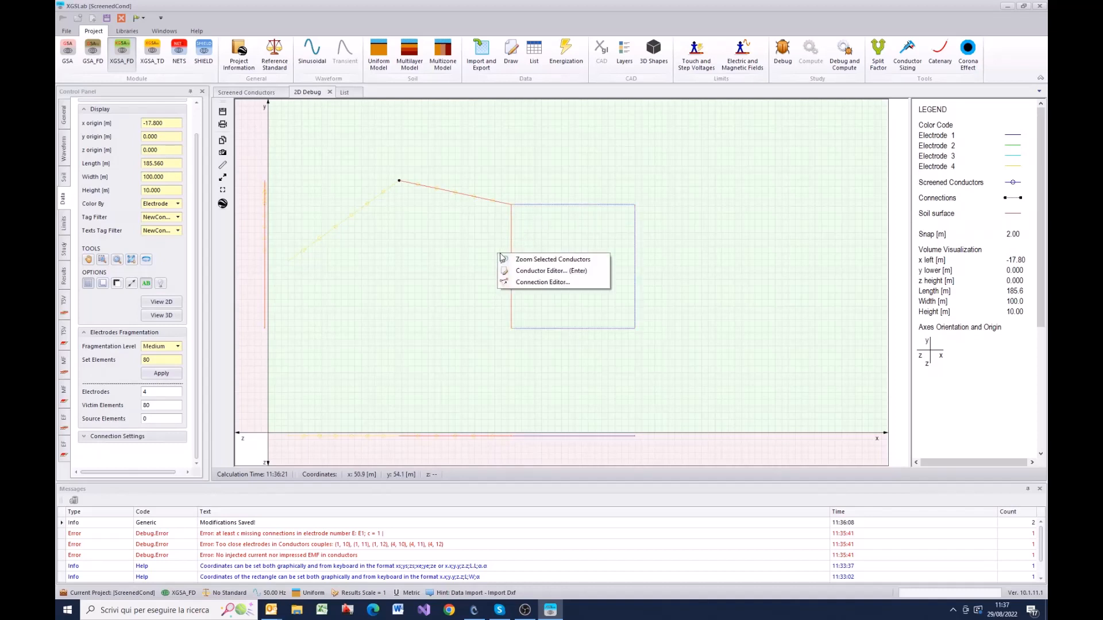
click(545, 282)
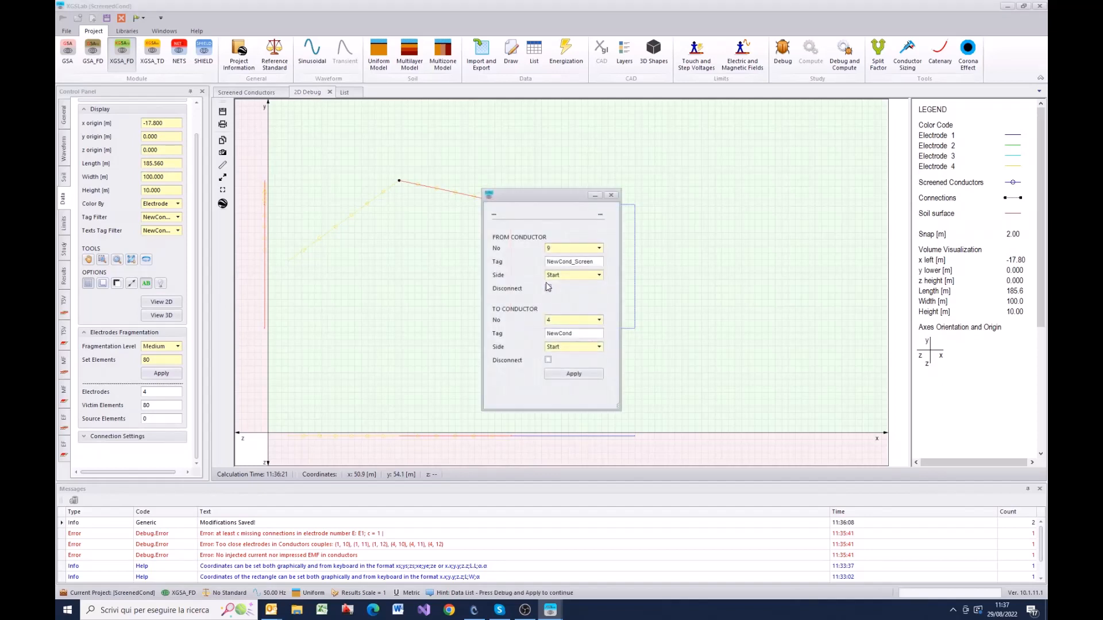
drag(548, 211, 443, 299)
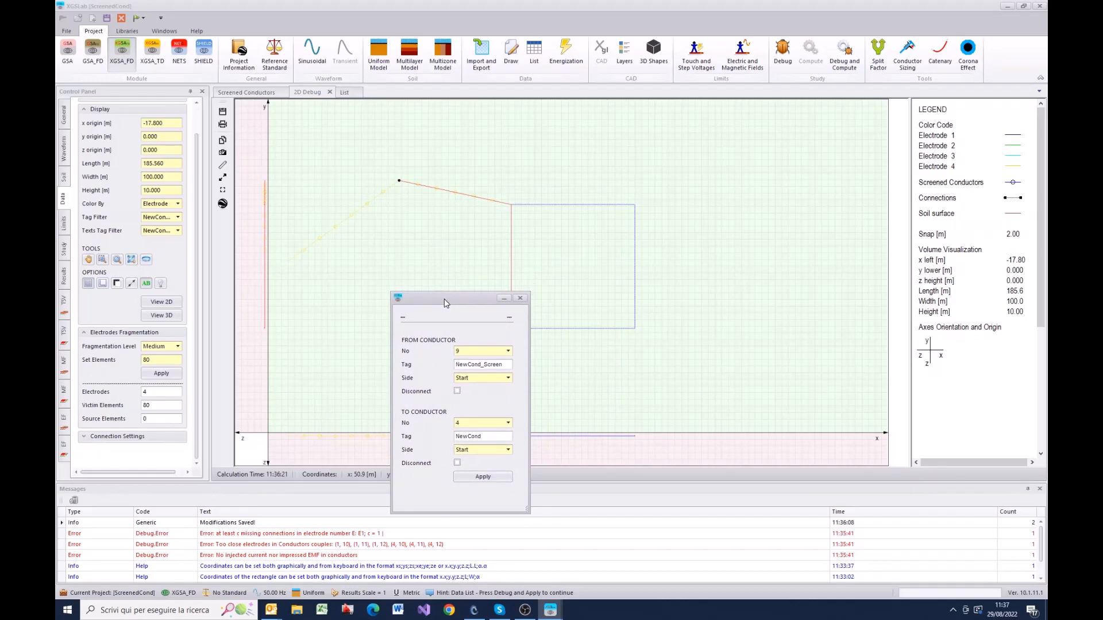
click(507, 379)
click(472, 406)
click(508, 449)
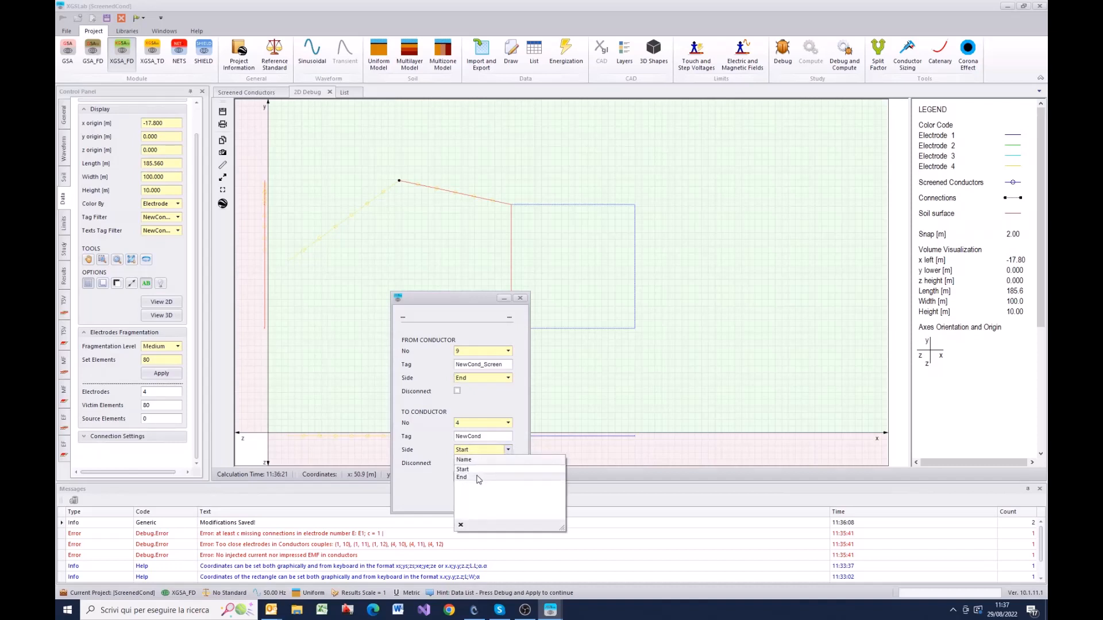
click(478, 478)
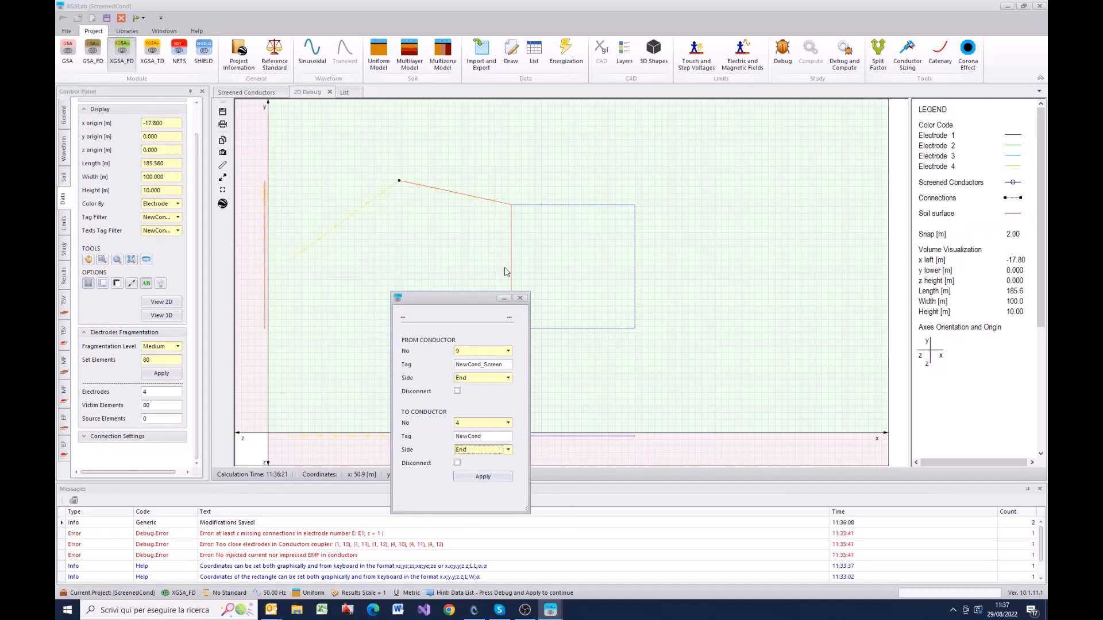
click(473, 477)
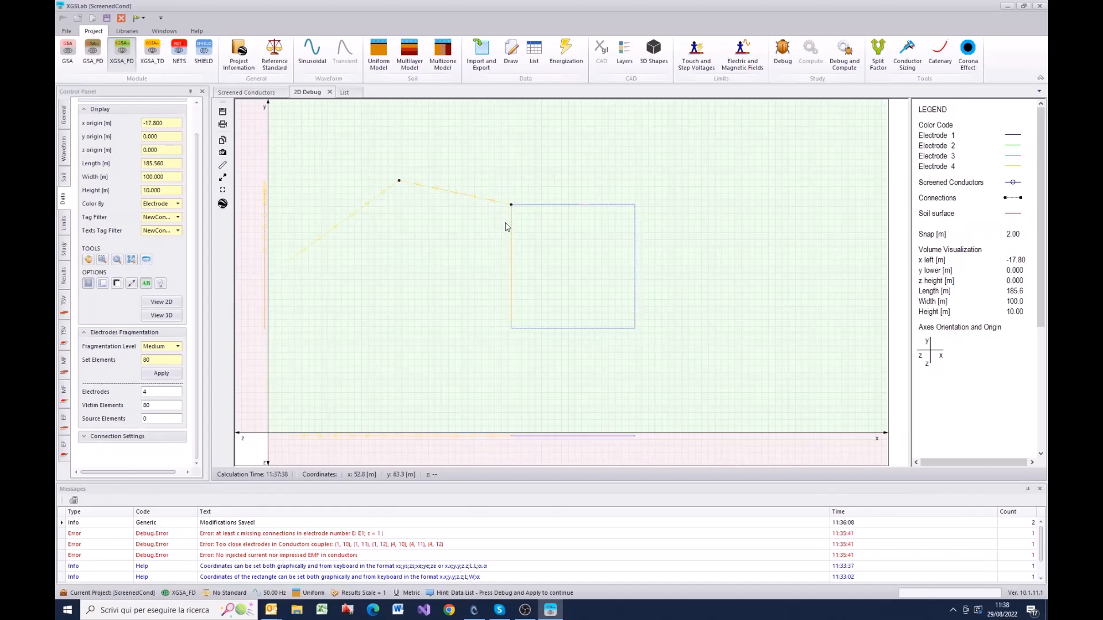
Step: Debug the model and select only the Core 1 part of both screened pipe segments in the 2D debug view
click(783, 55)
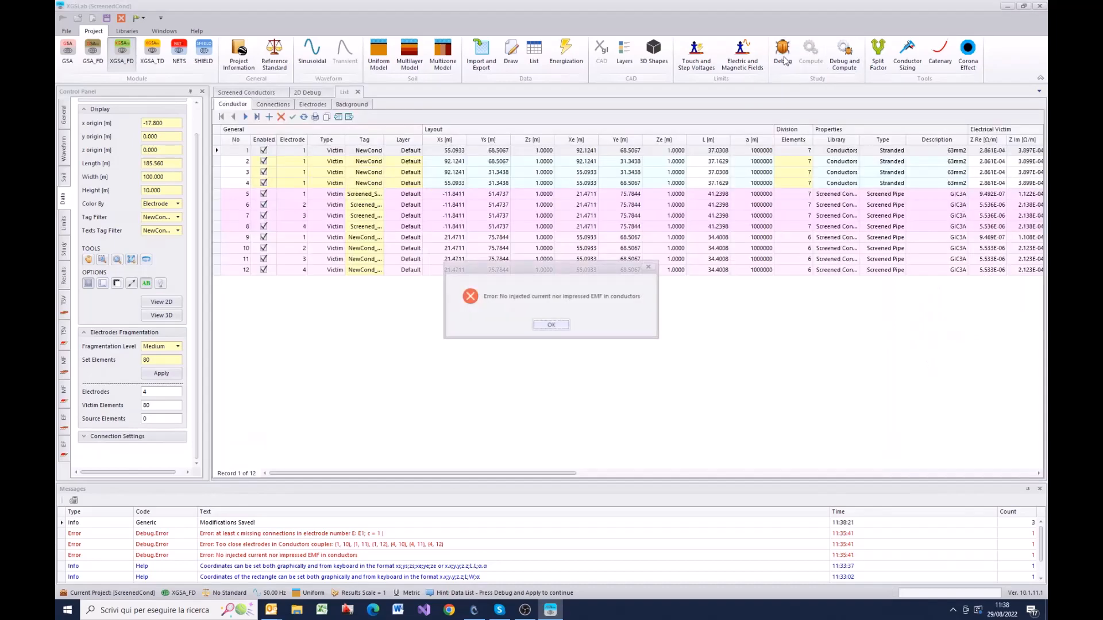
click(557, 328)
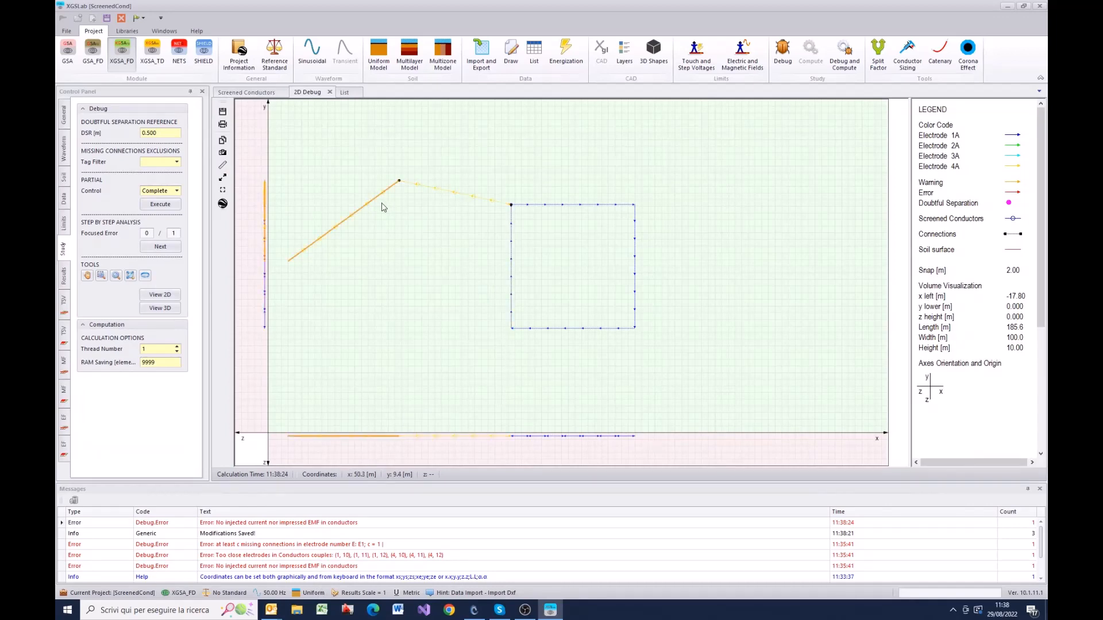
double_click(349, 229)
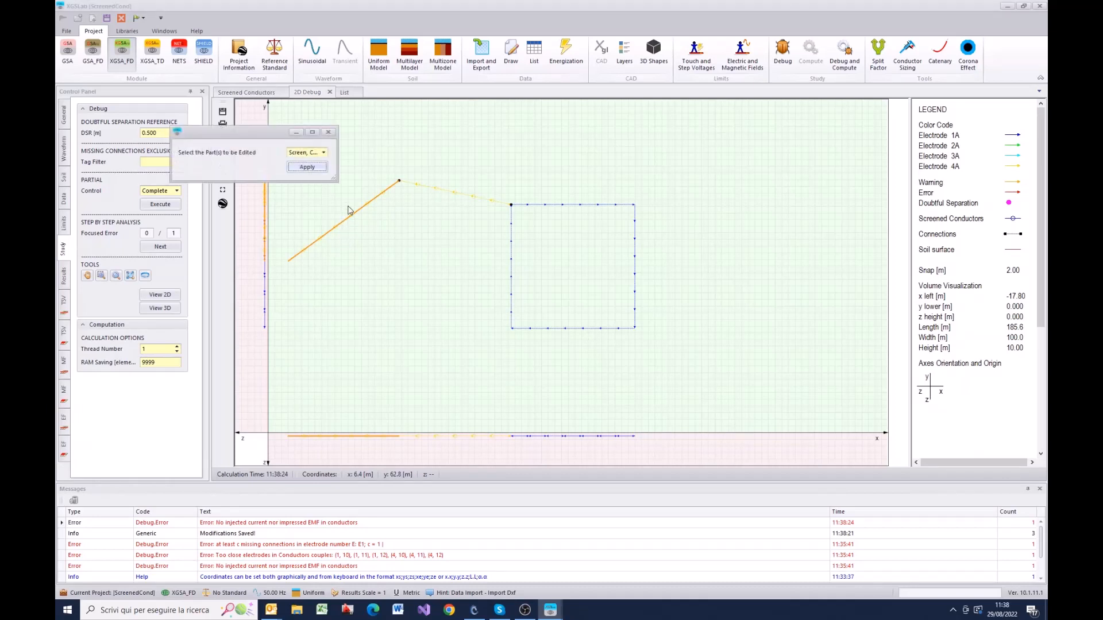
click(325, 153)
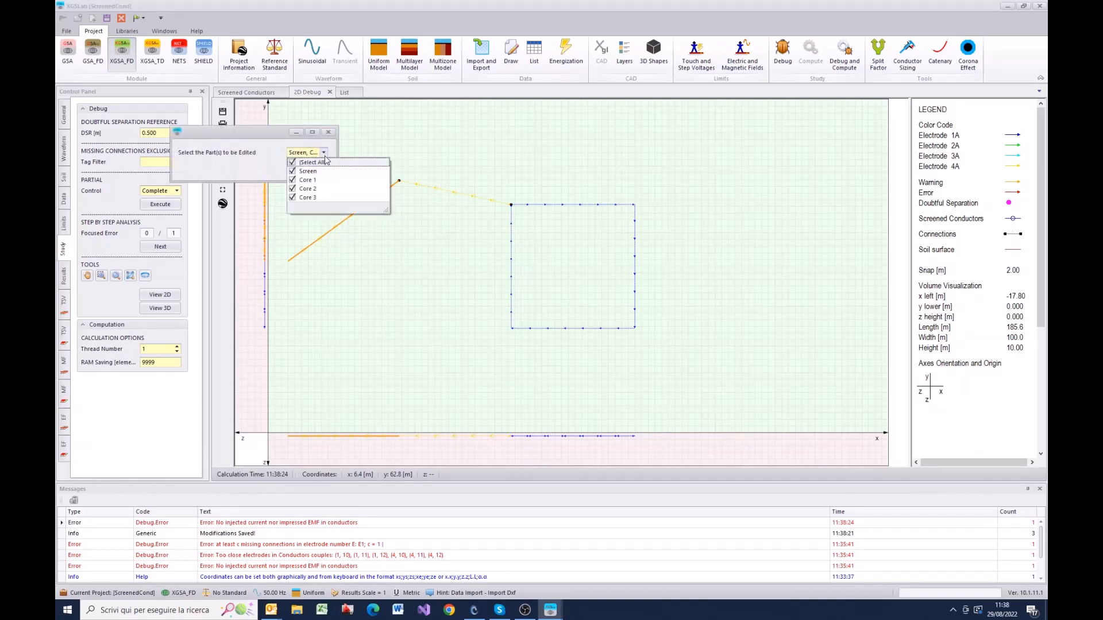
click(293, 182)
click(325, 152)
click(306, 167)
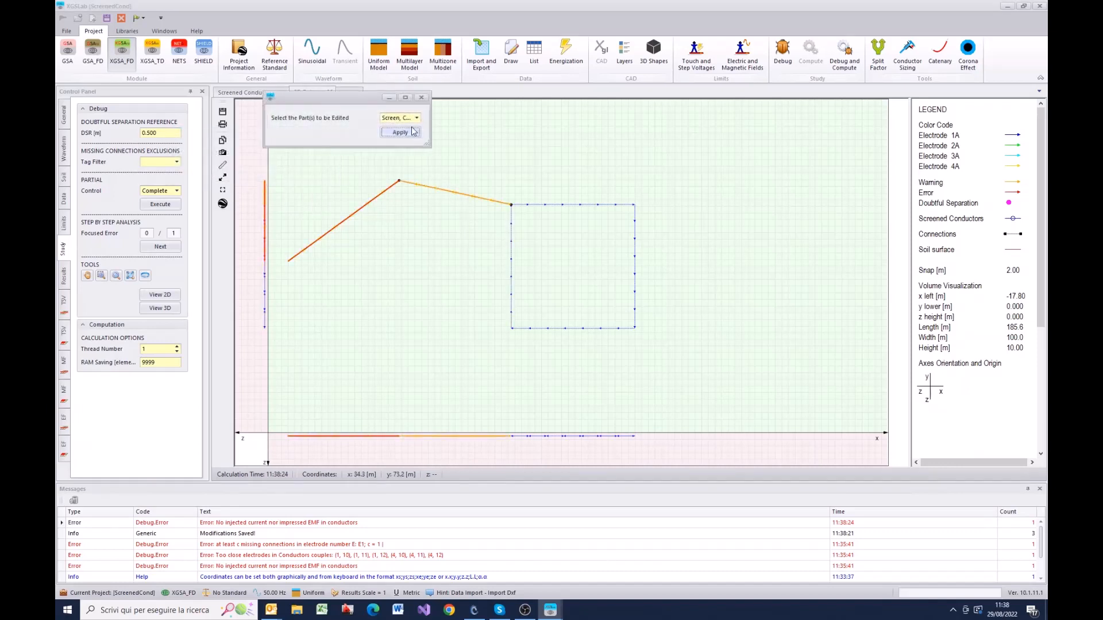
click(416, 118)
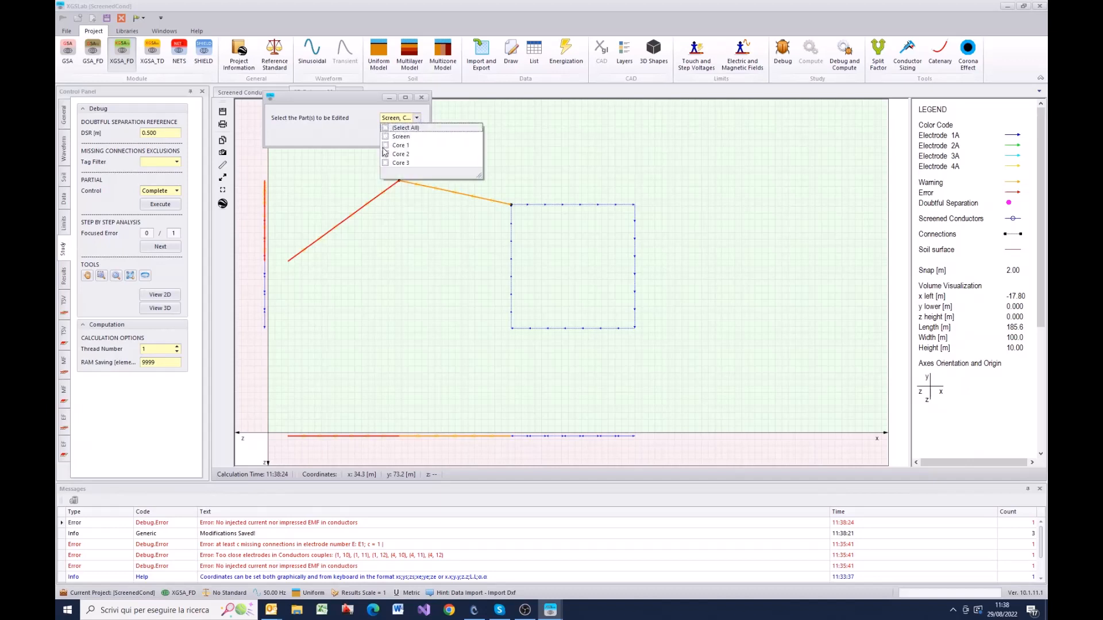
click(385, 146)
click(418, 118)
click(403, 130)
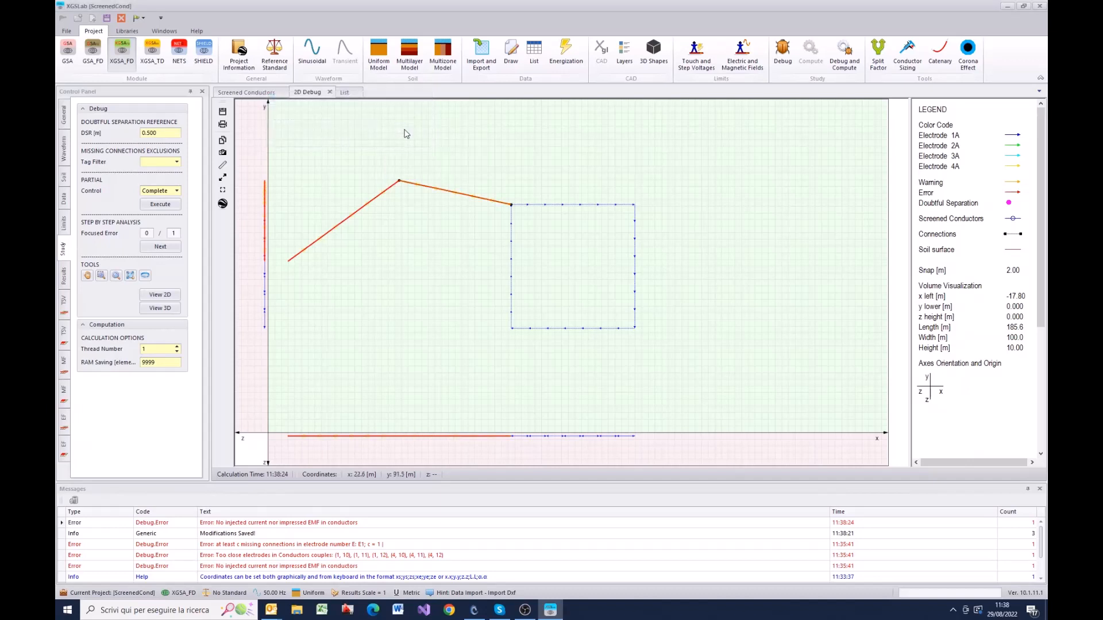
Step: Change the selected Core 1 conductors to type Source with a real current of 1000 A in the conductor editor
right_click(438, 296)
click(558, 231)
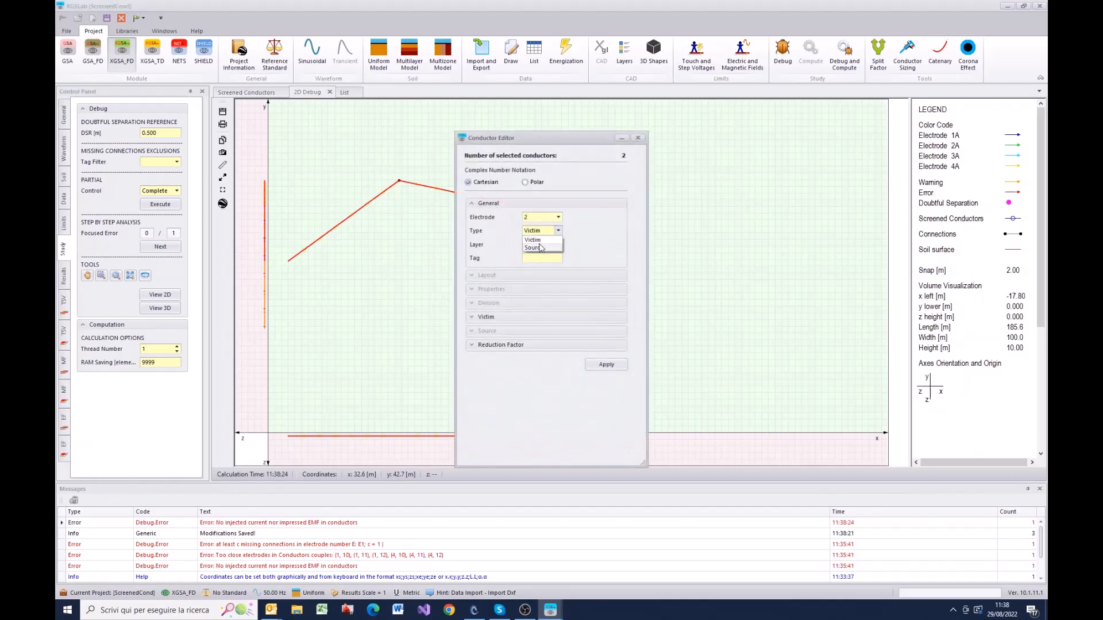
click(540, 248)
click(477, 332)
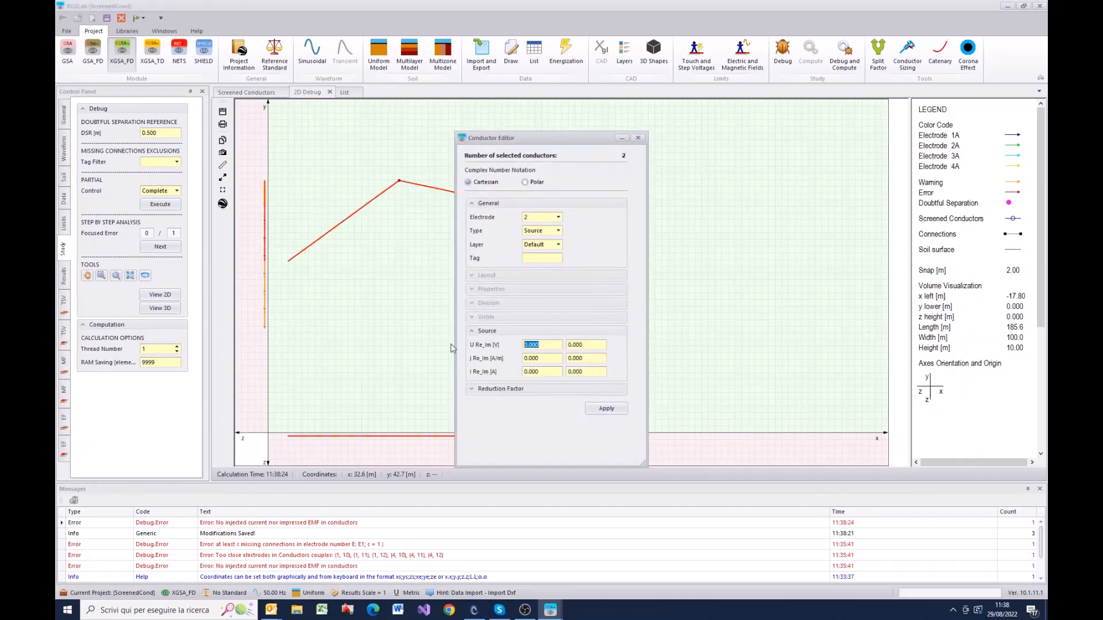
click(548, 373)
text(1)
click(607, 408)
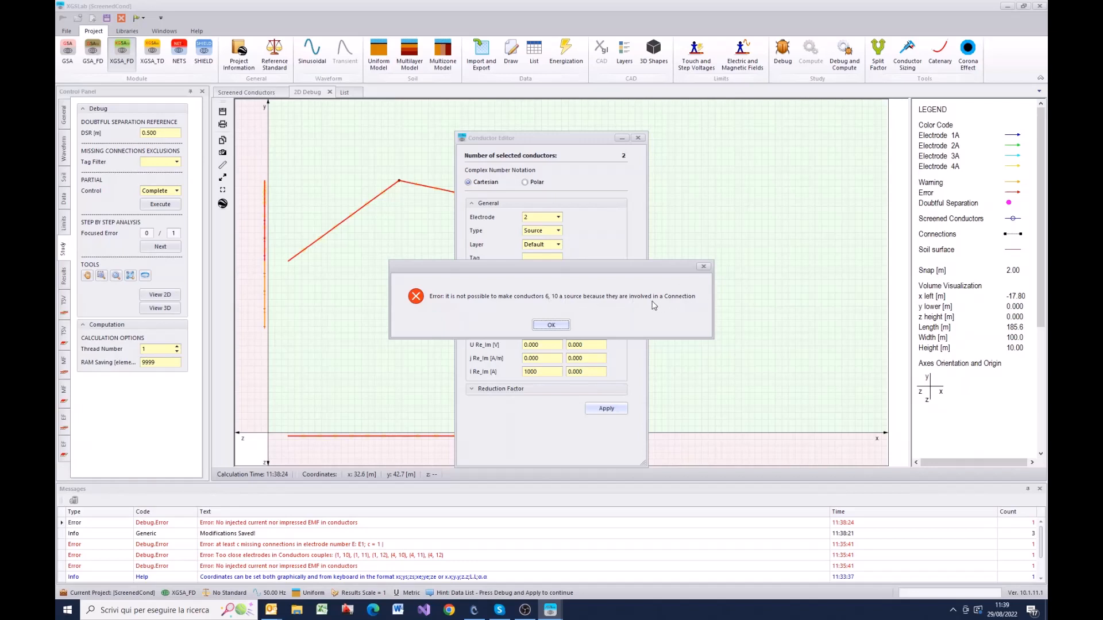
click(553, 325)
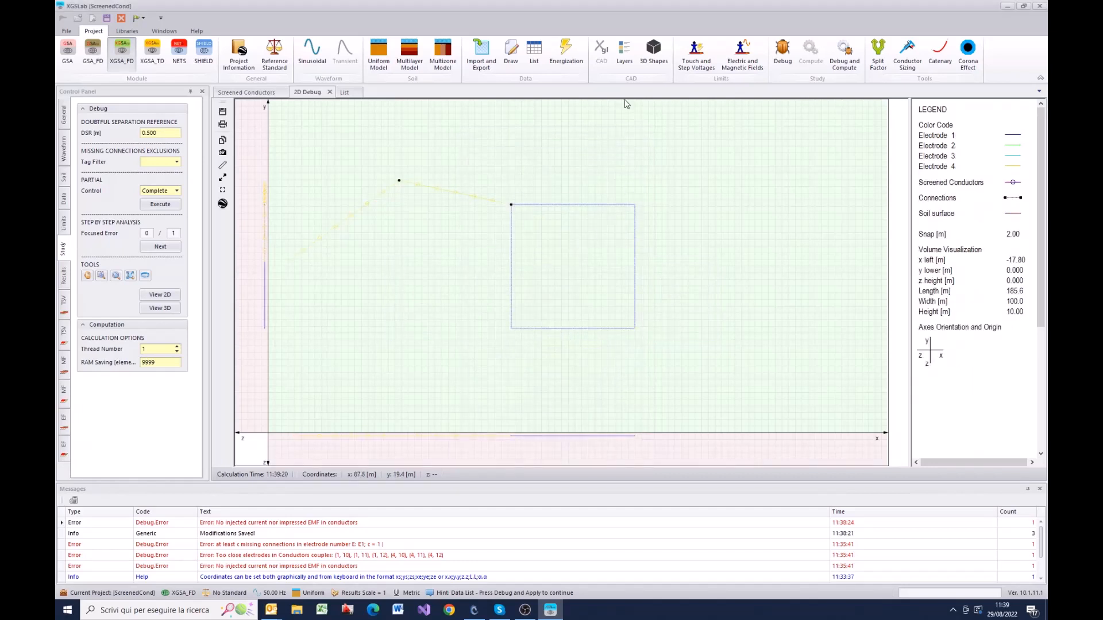
Step: Delete the connection between Screened_Core 1 and NewCond_Core 1 from the connections list and debug the model again
click(535, 59)
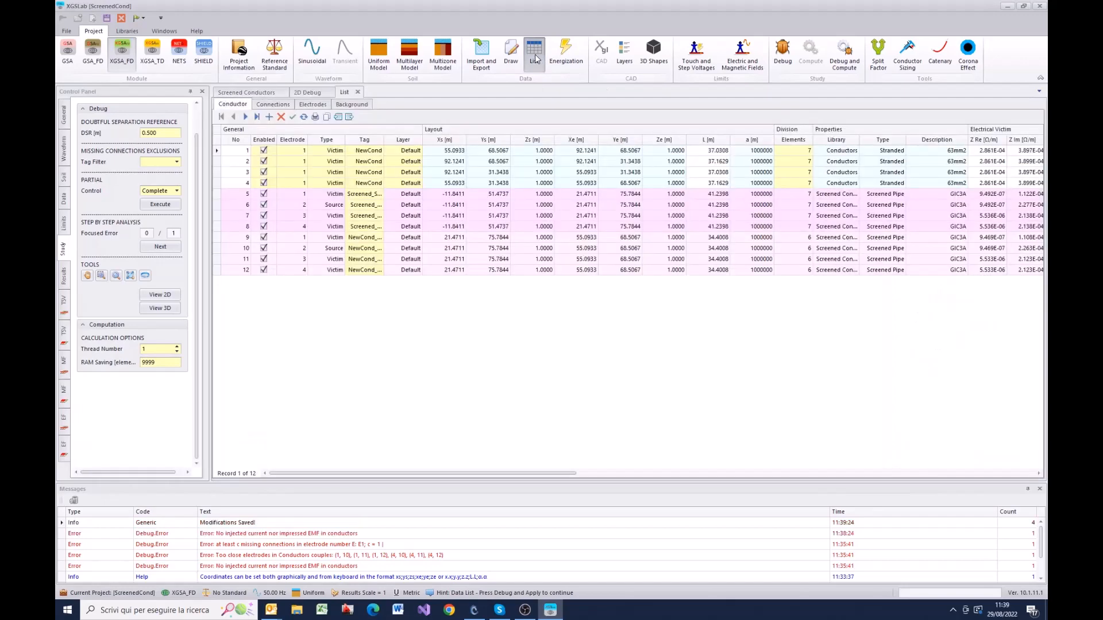
click(274, 106)
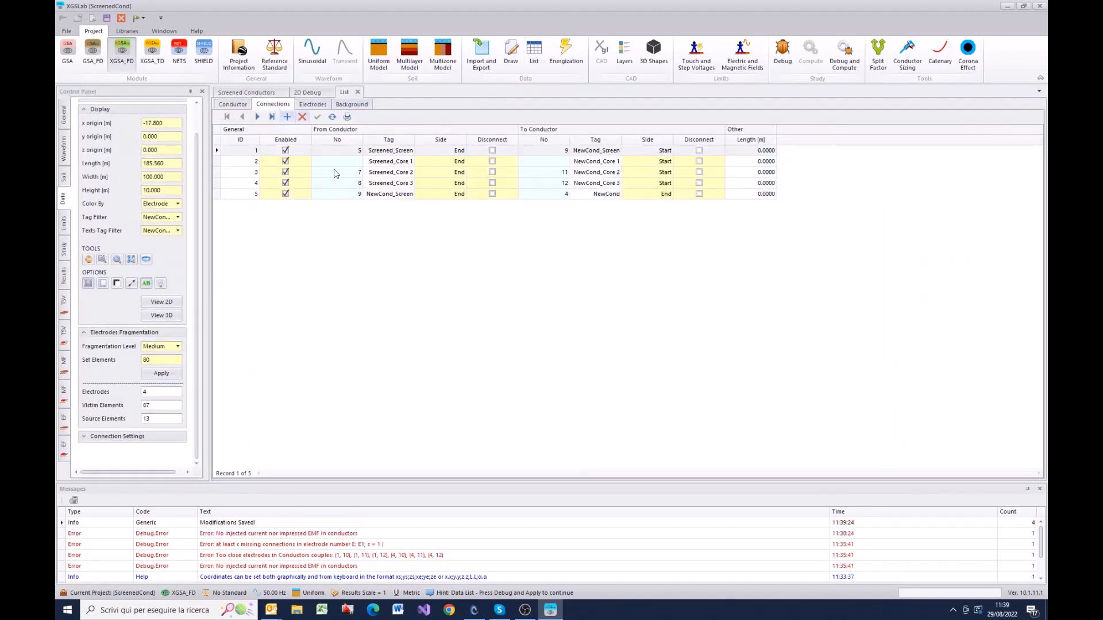
click(218, 163)
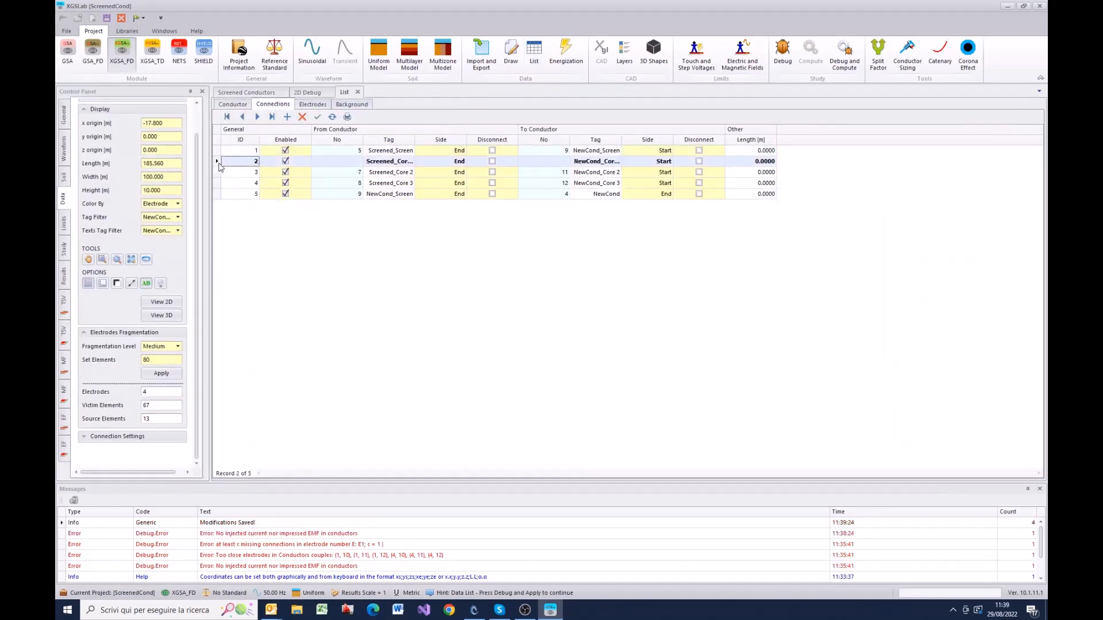
right_click(219, 163)
click(248, 173)
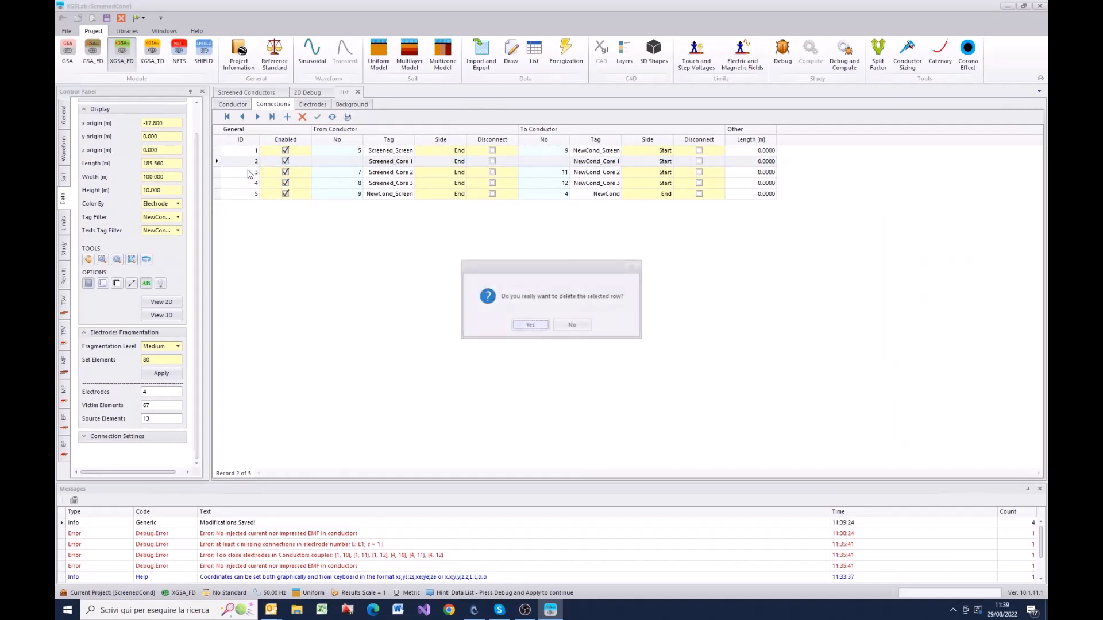
click(542, 327)
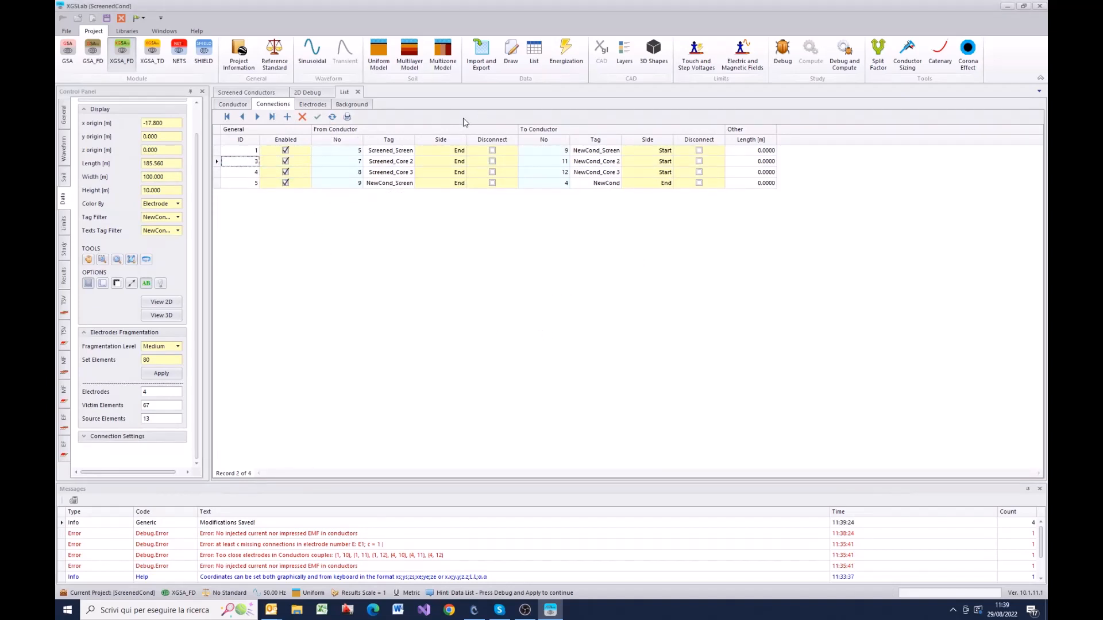
click(783, 52)
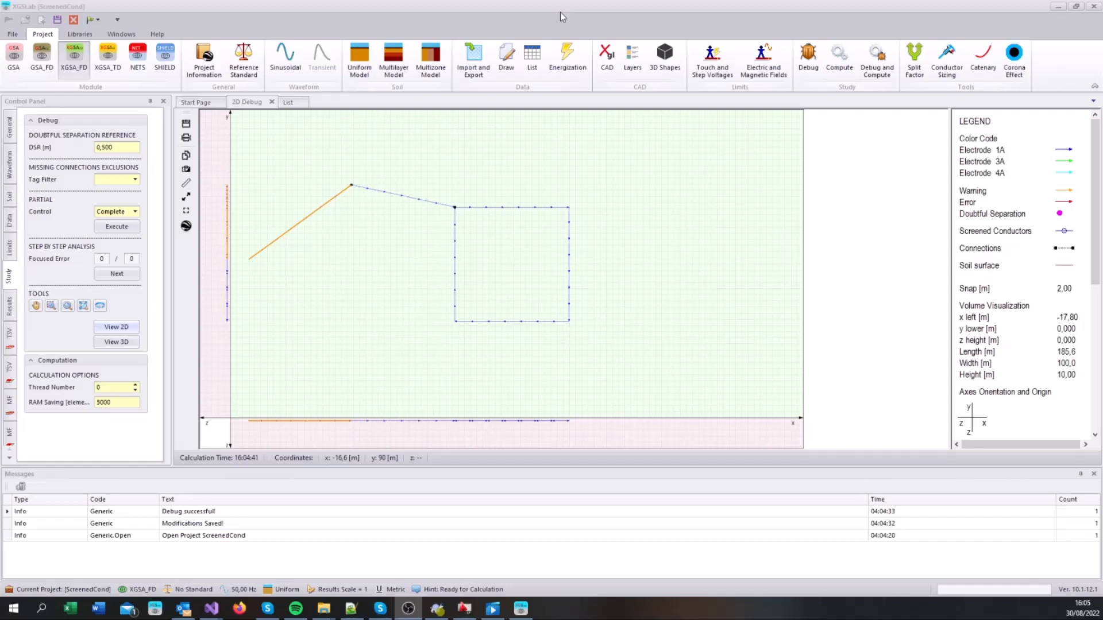
Step: Switch to AutoCAD and examine the layer and geometry of the individual polyline segments and of the whole line chain
click(465, 610)
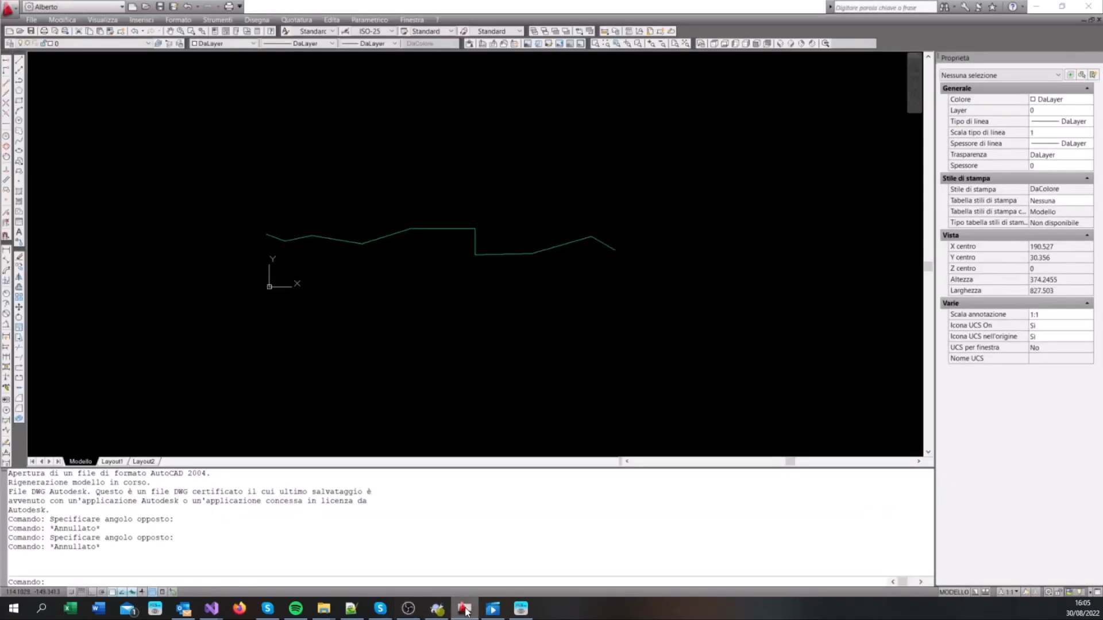
scroll(362, 221, up, 3)
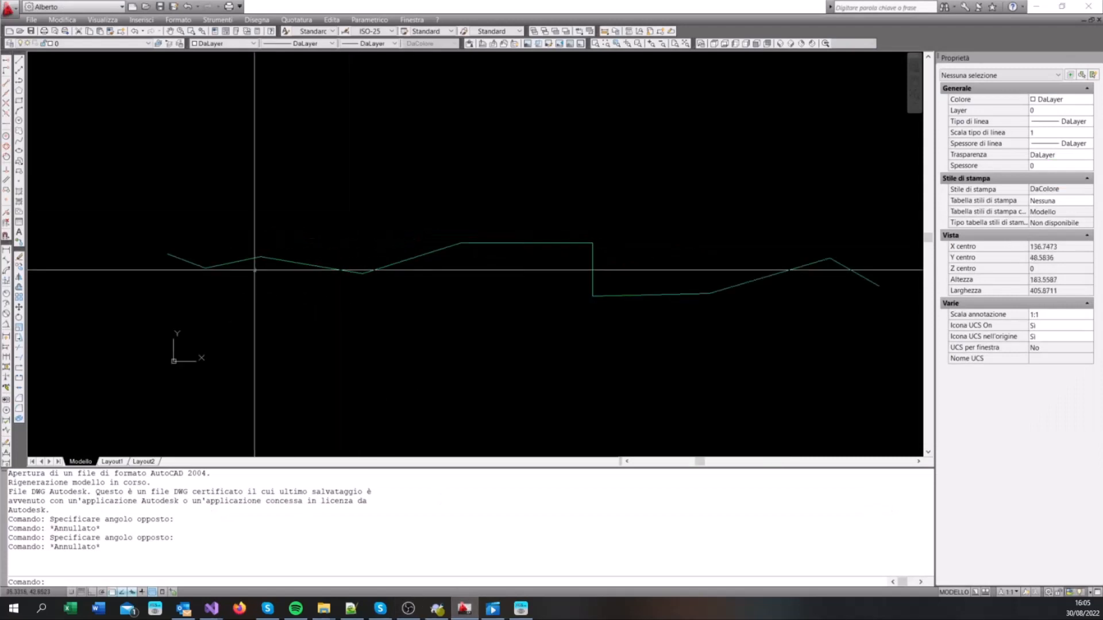
click(187, 257)
click(179, 269)
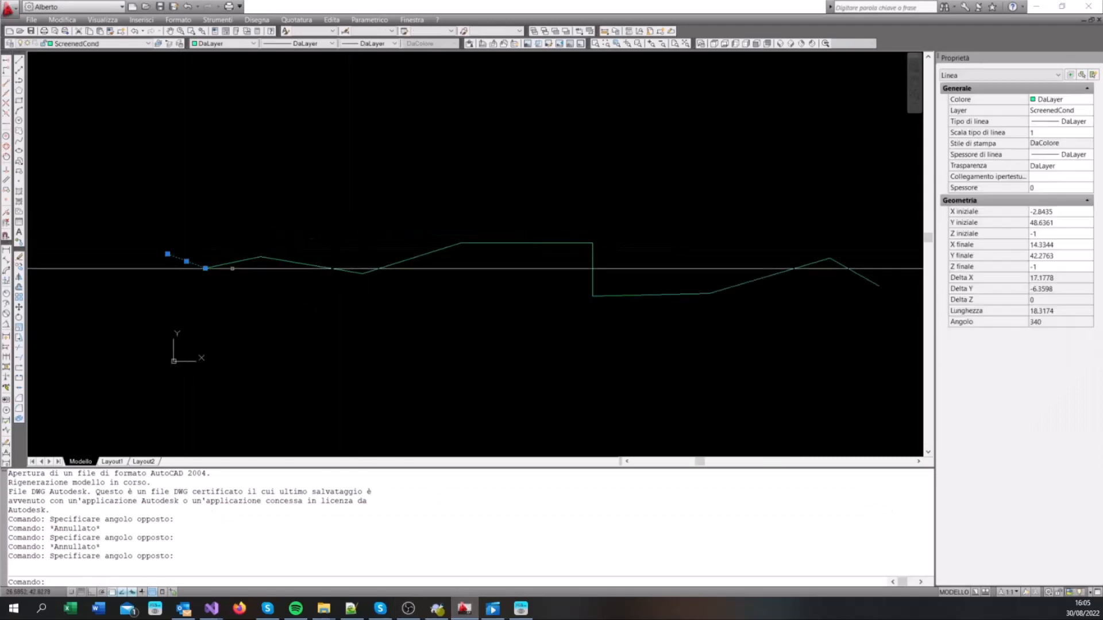
key(Escape)
click(244, 260)
click(229, 270)
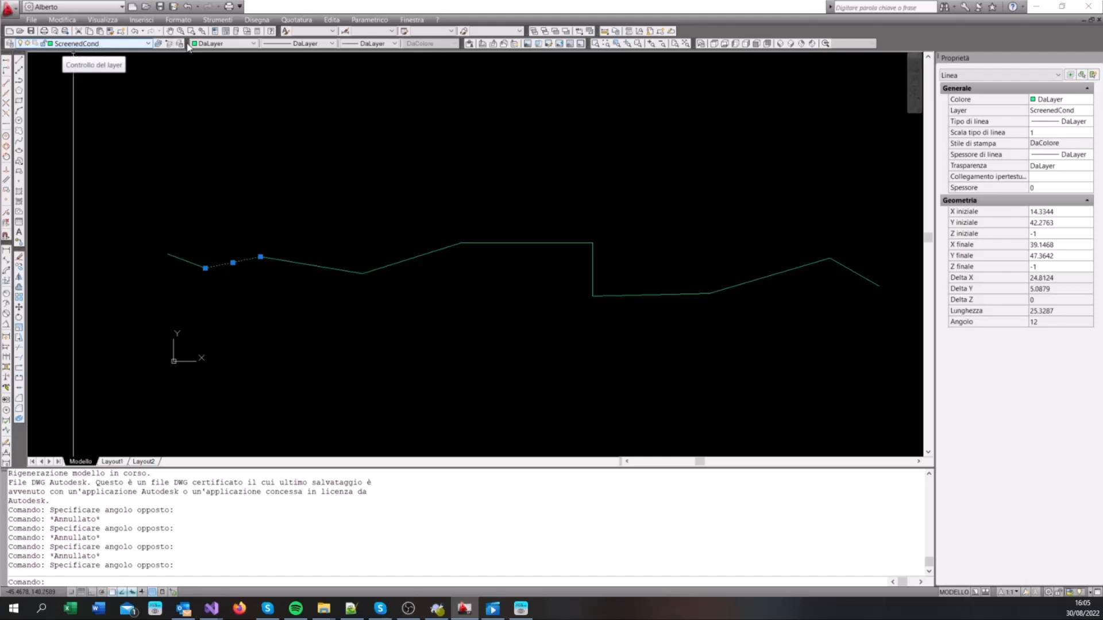
scroll(181, 303, down, 3)
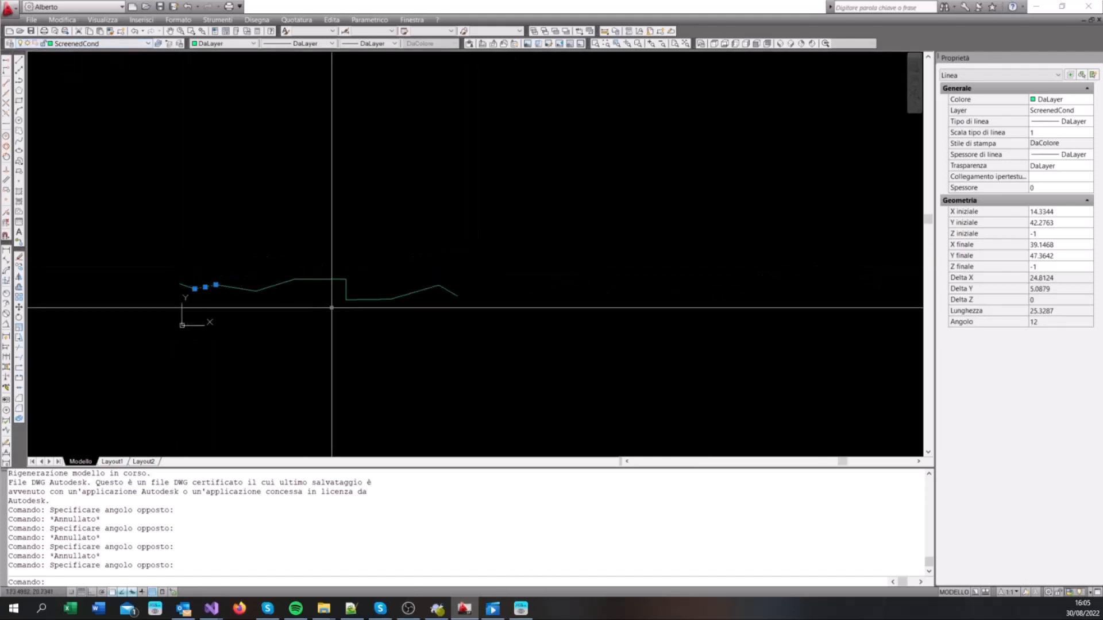
key(Escape)
click(470, 315)
click(163, 258)
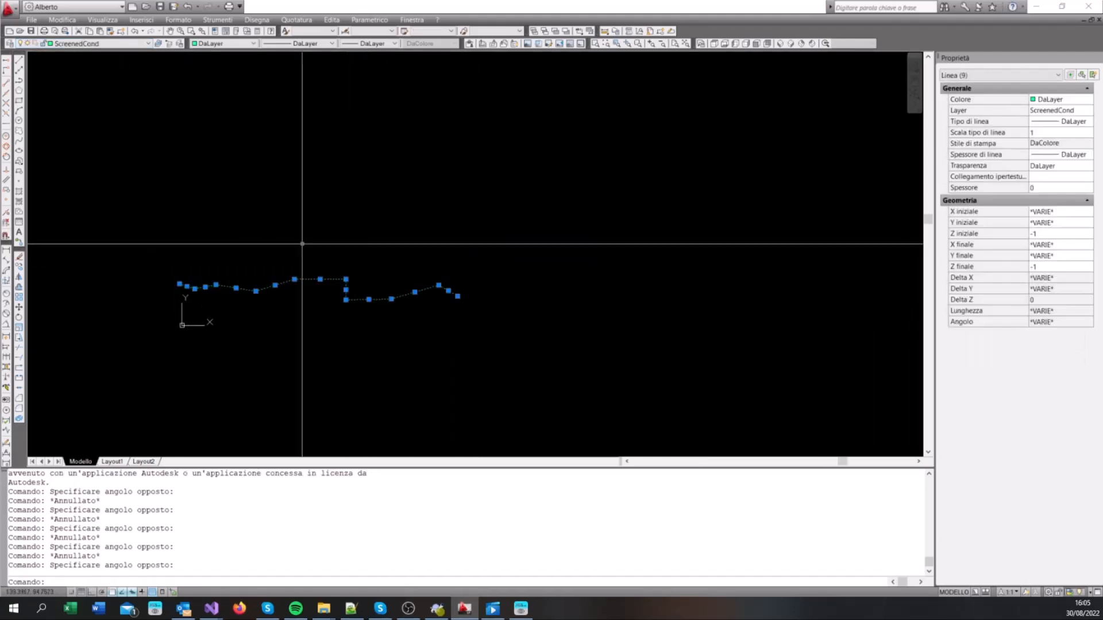
key(Escape)
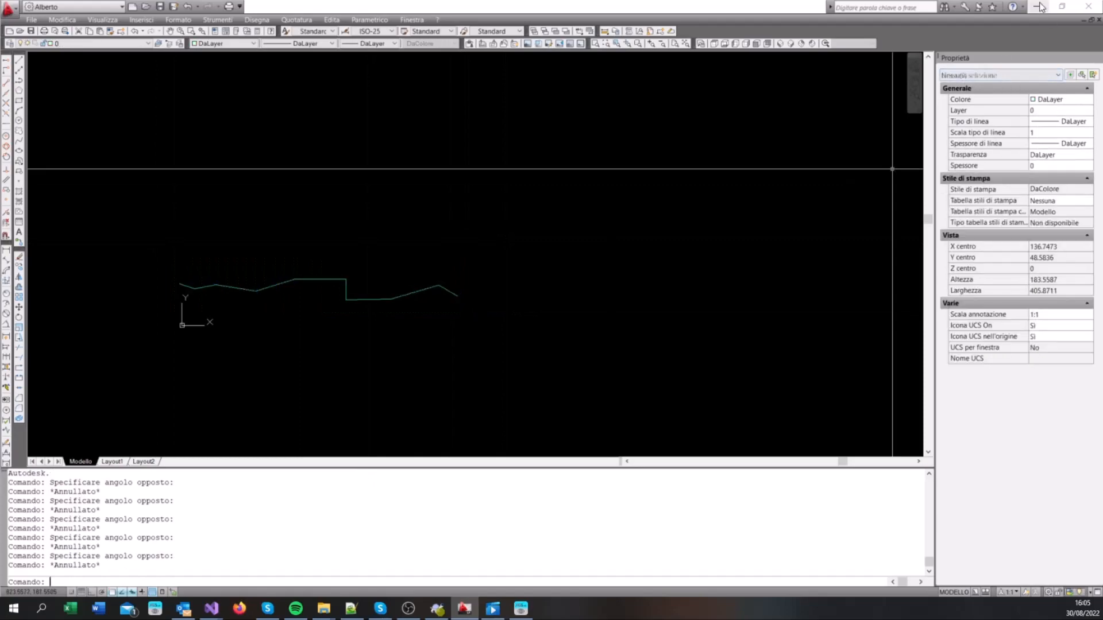
Step: Switch back to XGSLab and load Screened.dxf as the drawing to import
key(alt+Tab)
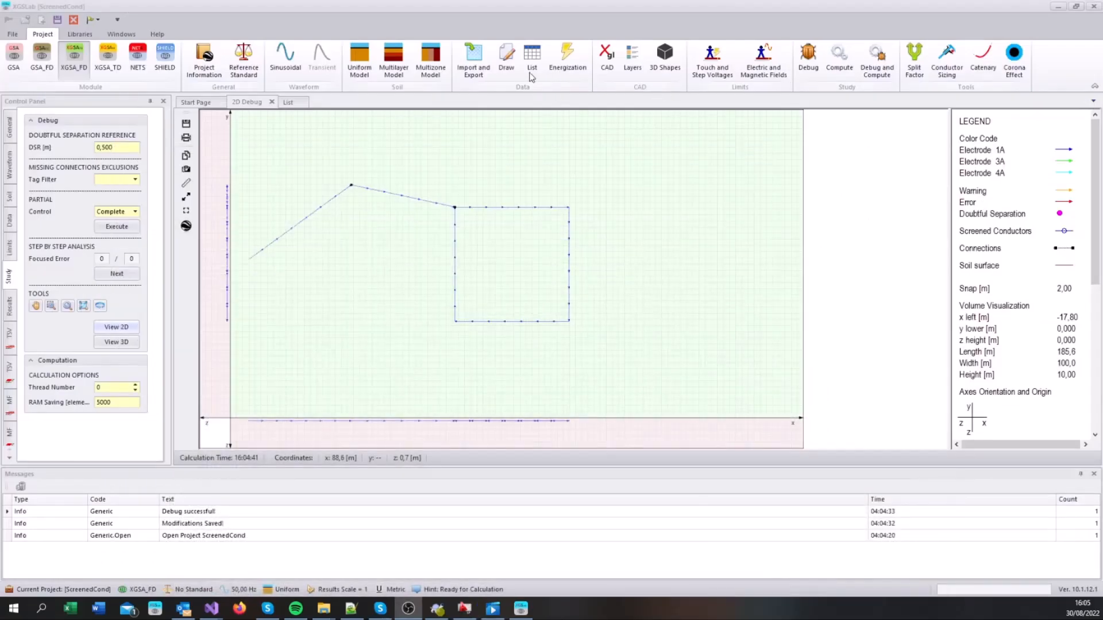
click(478, 69)
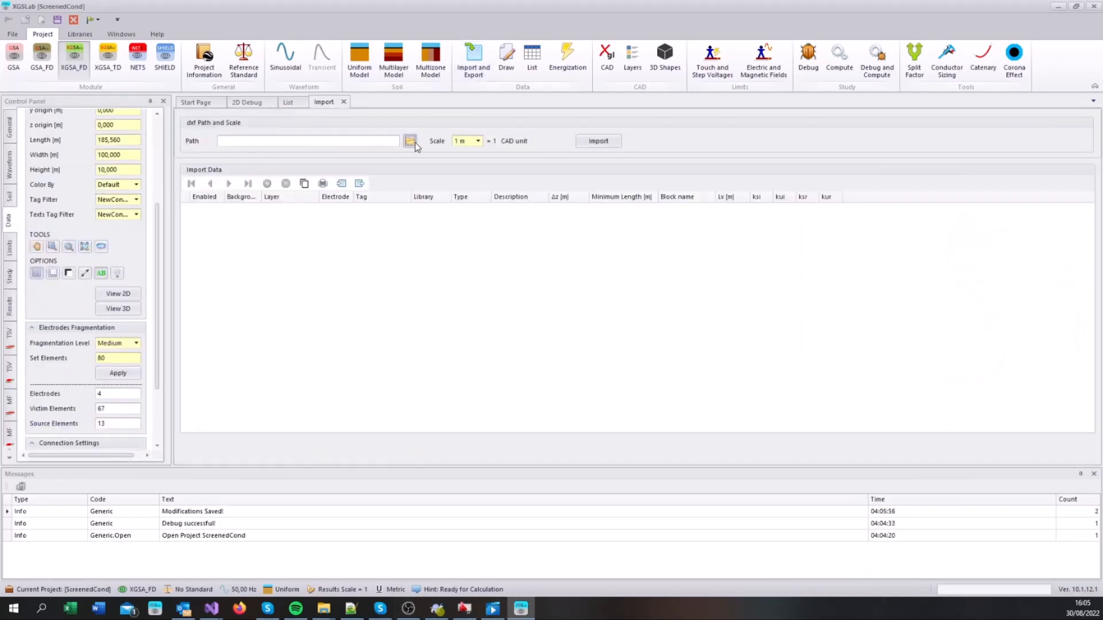
click(410, 142)
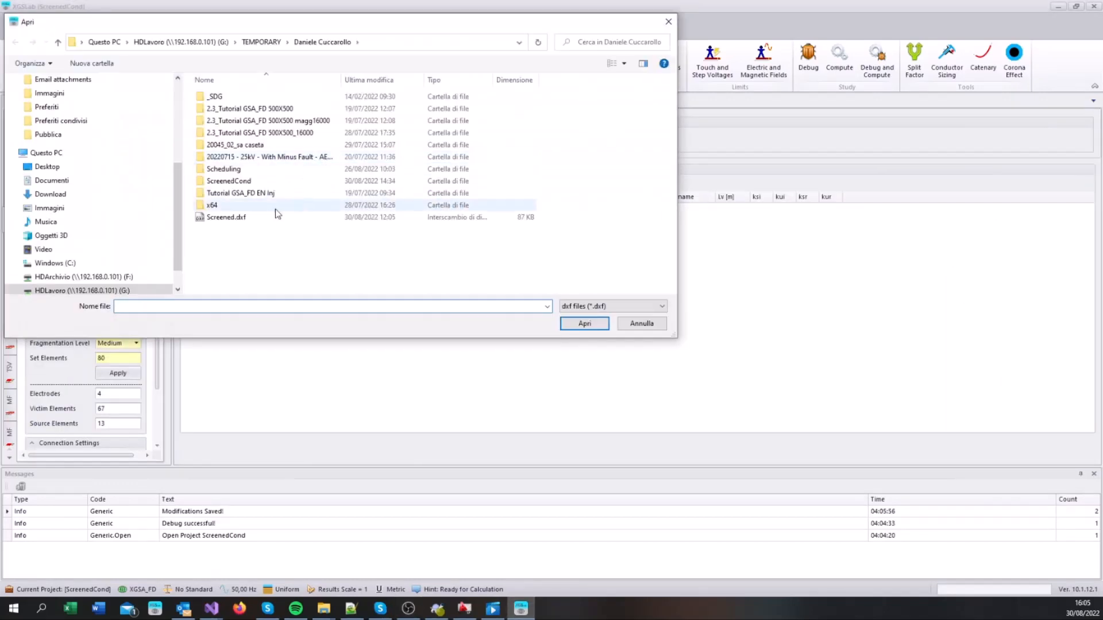
click(217, 221)
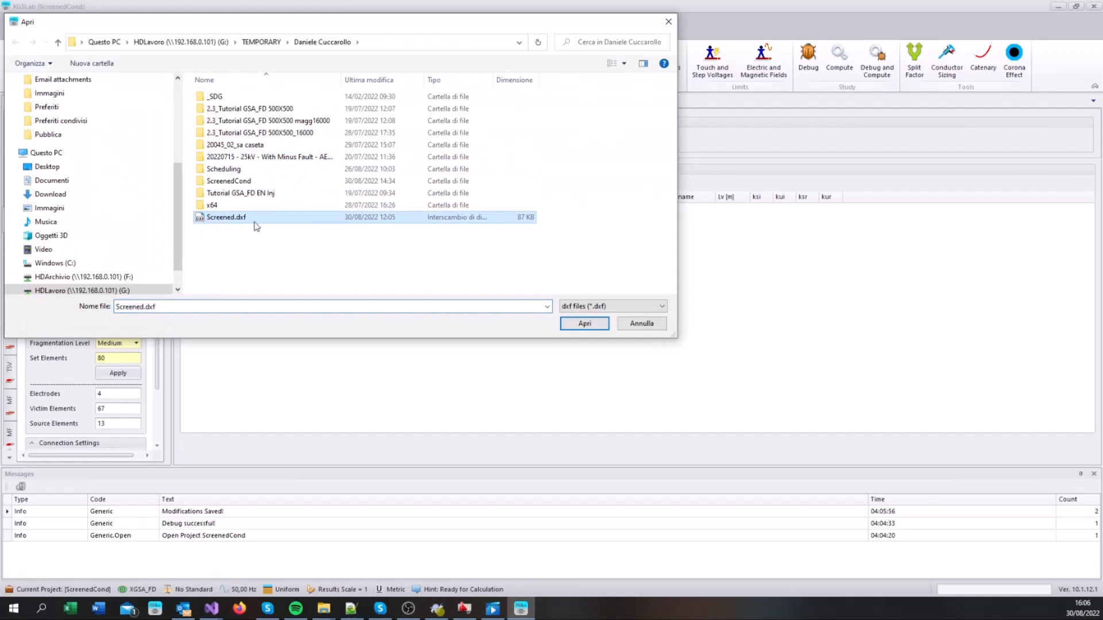
click(587, 326)
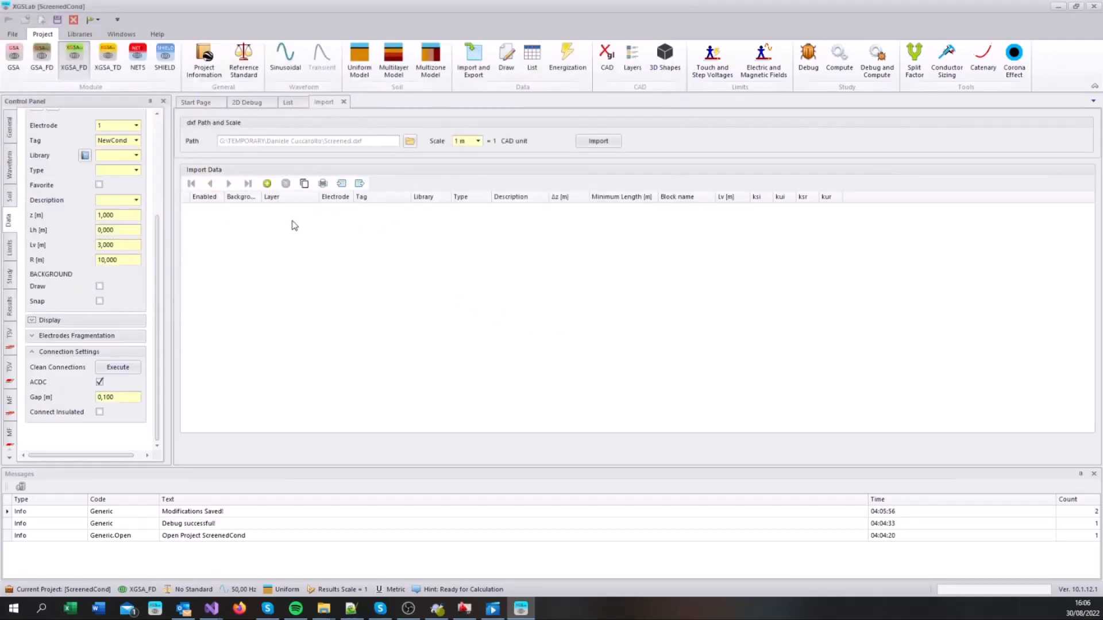
Step: Add an import data entry for the ScreenedCond layer and assign it electrode 5
click(267, 185)
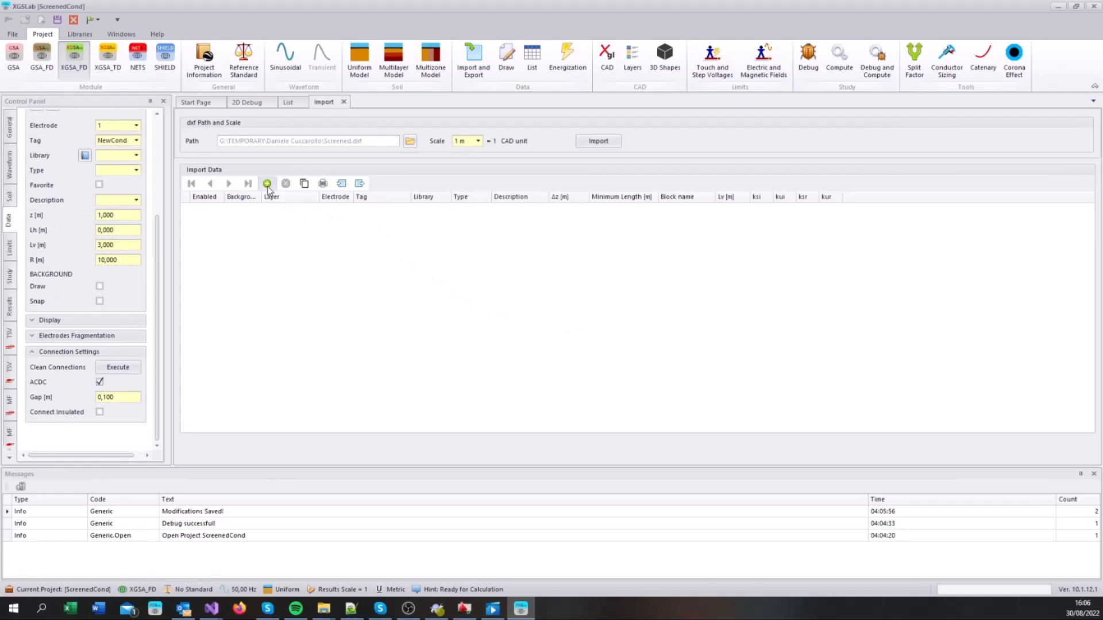
click(267, 184)
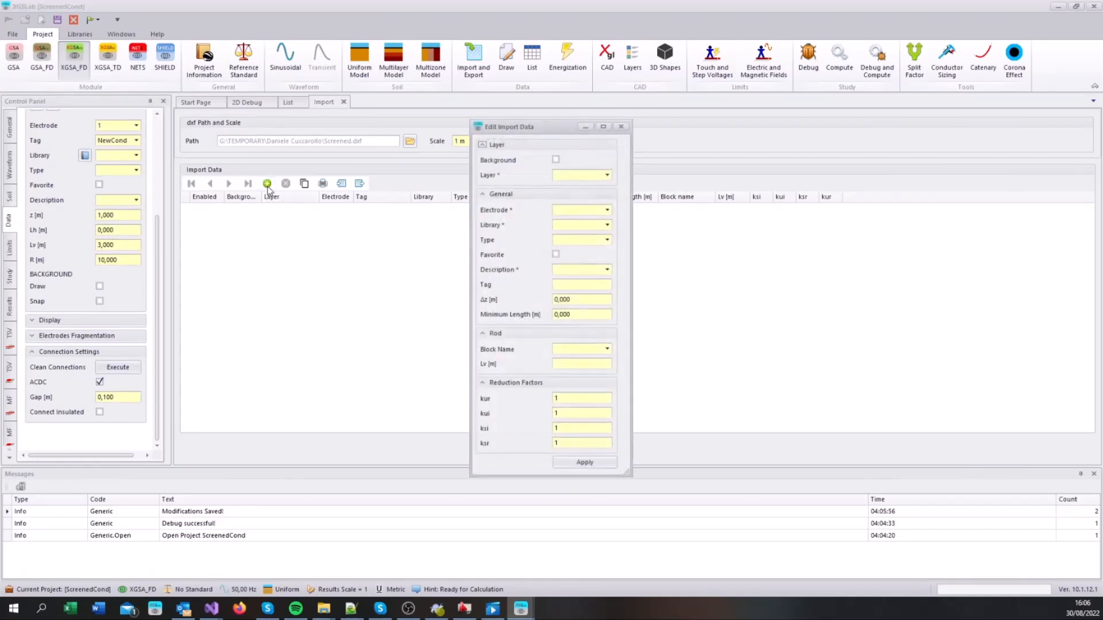
click(607, 175)
click(592, 195)
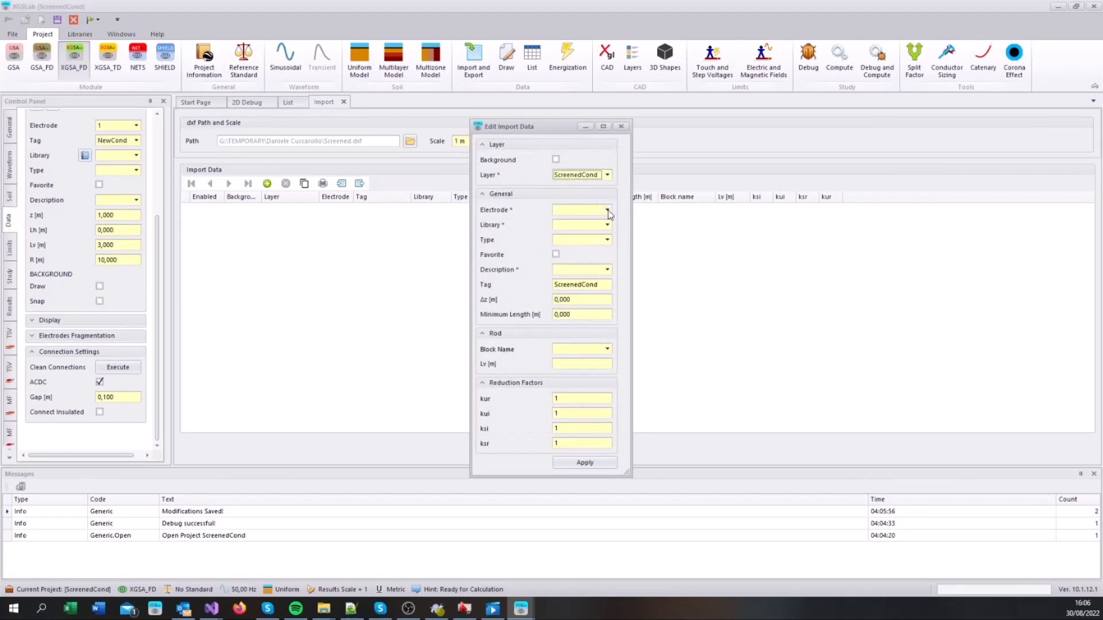
click(607, 210)
click(572, 255)
Step: Assign the GIC3A screened pipe from the Screened Conductors library to the import entry, apply it, and import the drawing
click(606, 225)
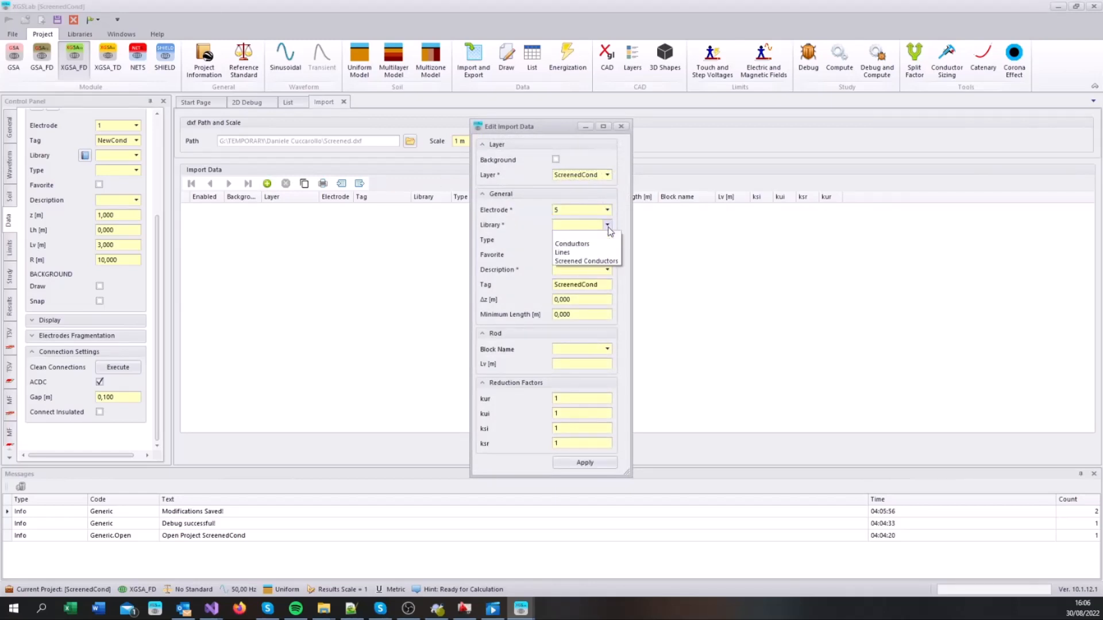
click(610, 260)
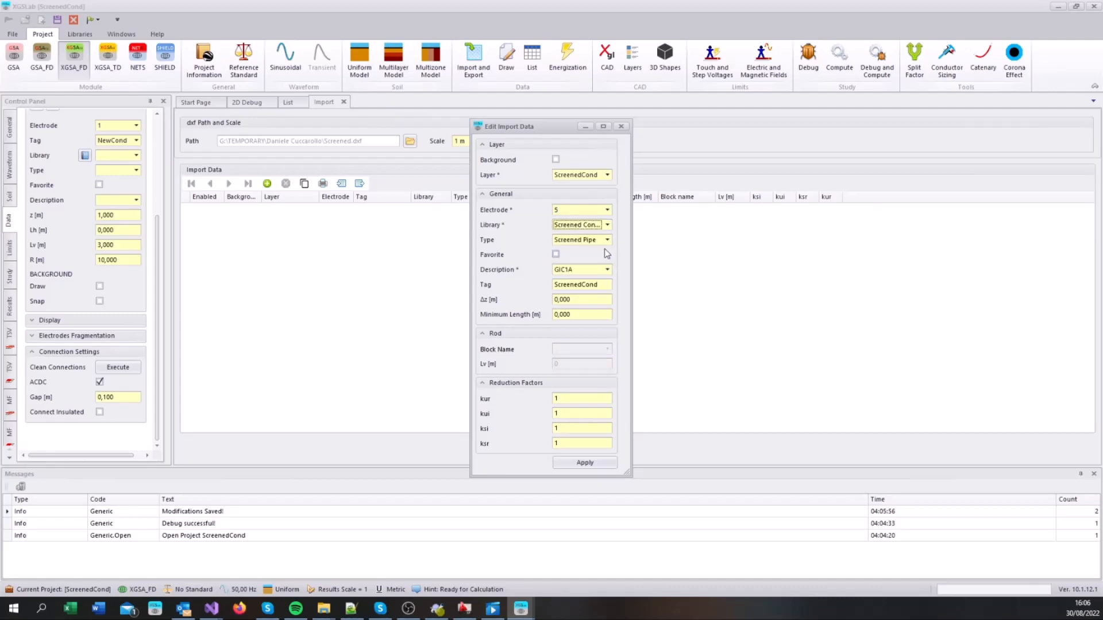
click(607, 270)
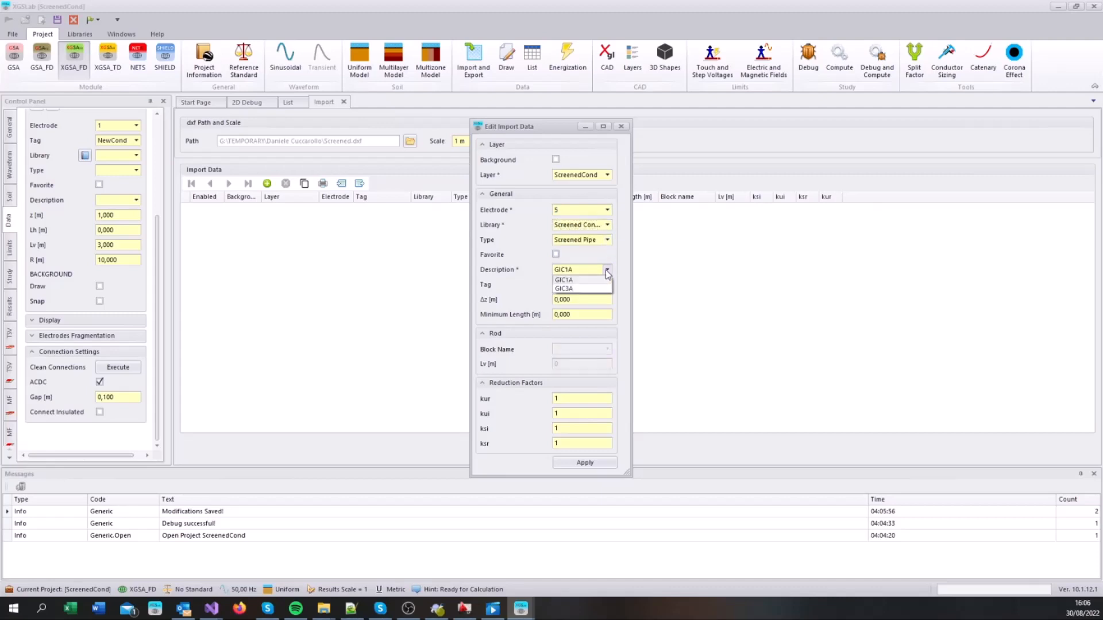
click(598, 286)
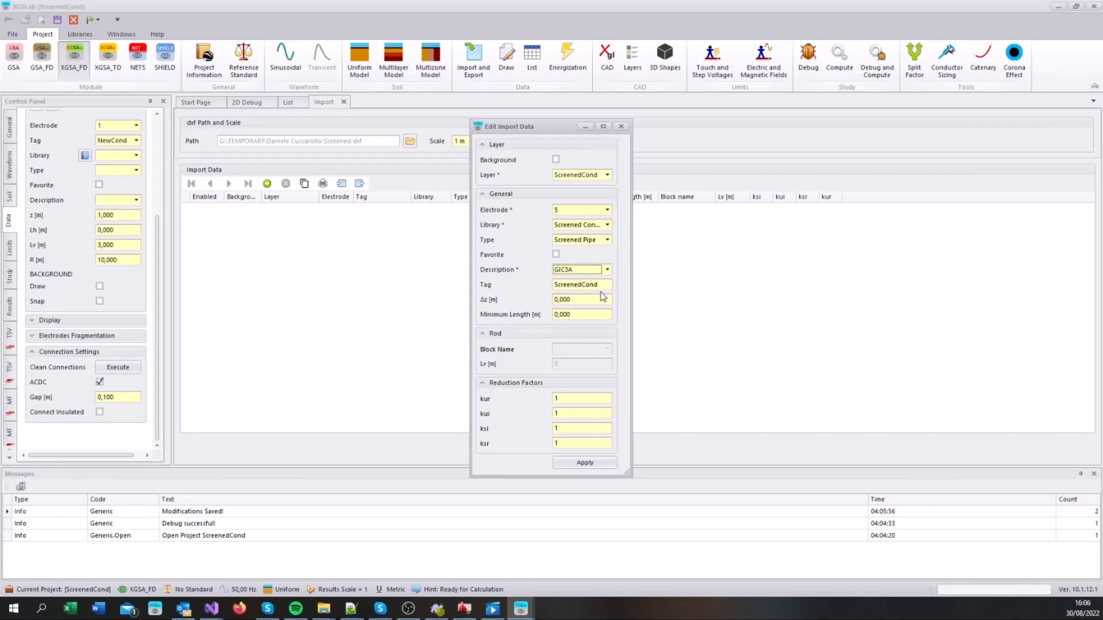
click(583, 462)
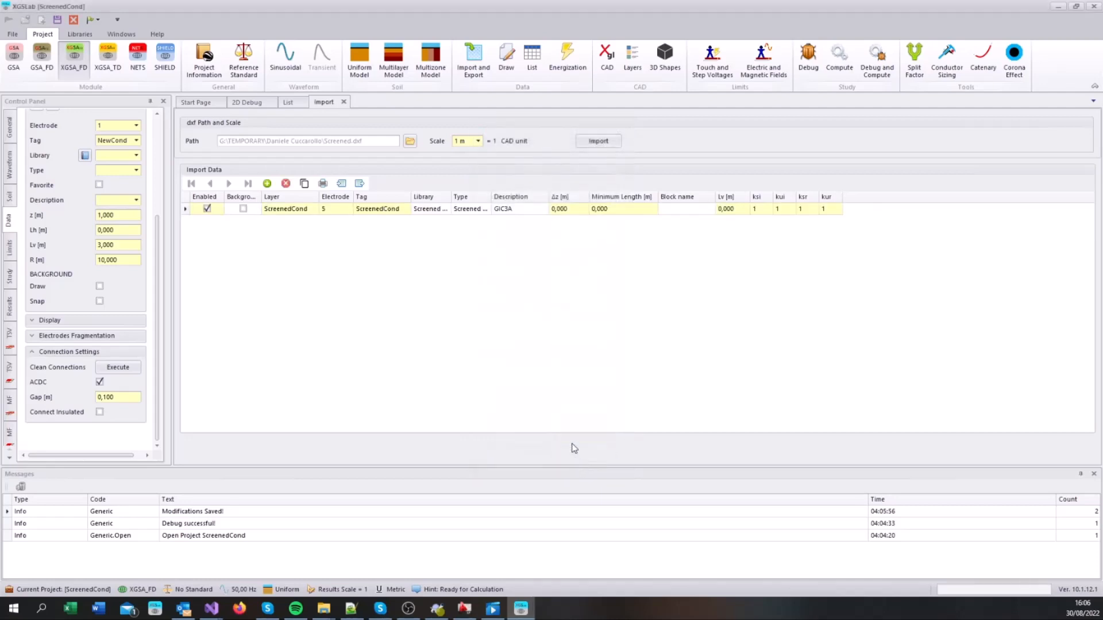
click(598, 141)
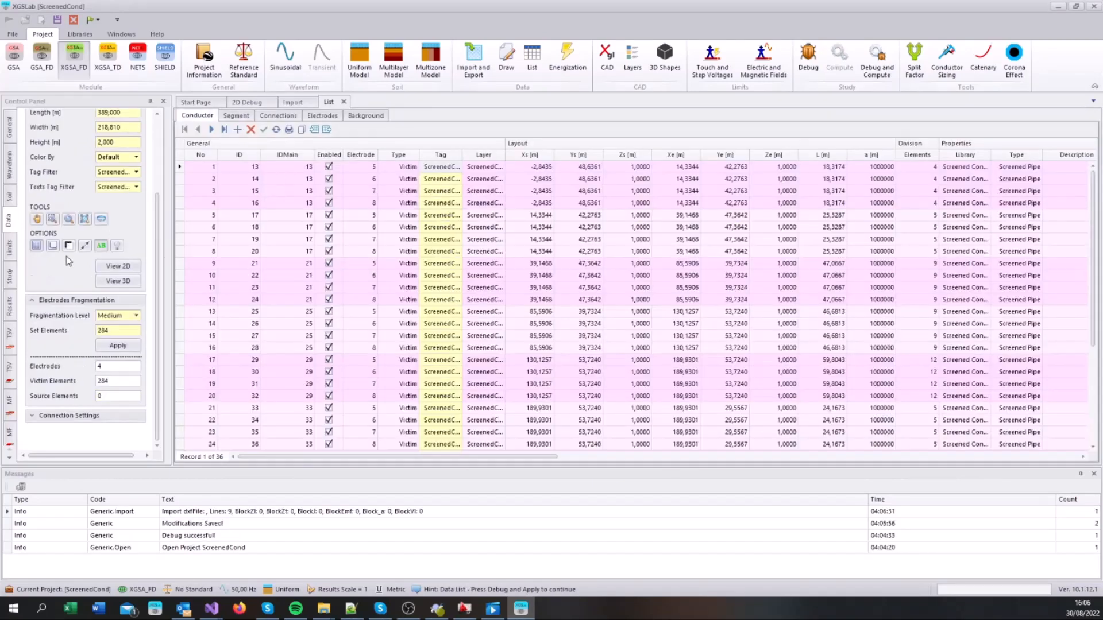
Step: Show the full extent of the imported conductors in 2D and open the editable parts choices for the chain's second segment
click(83, 220)
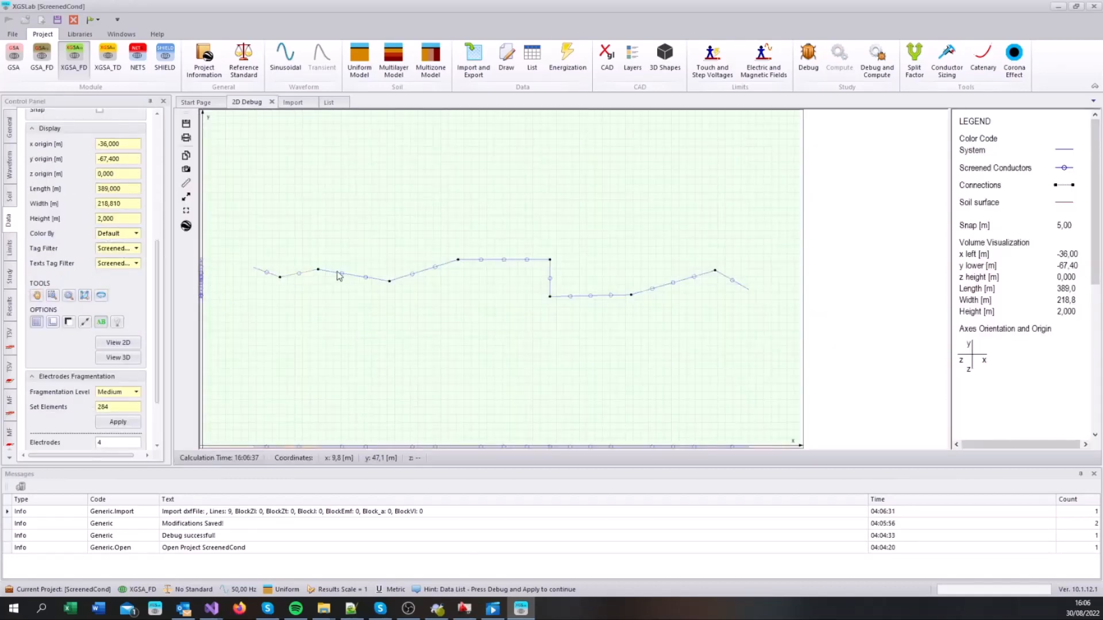
double_click(301, 274)
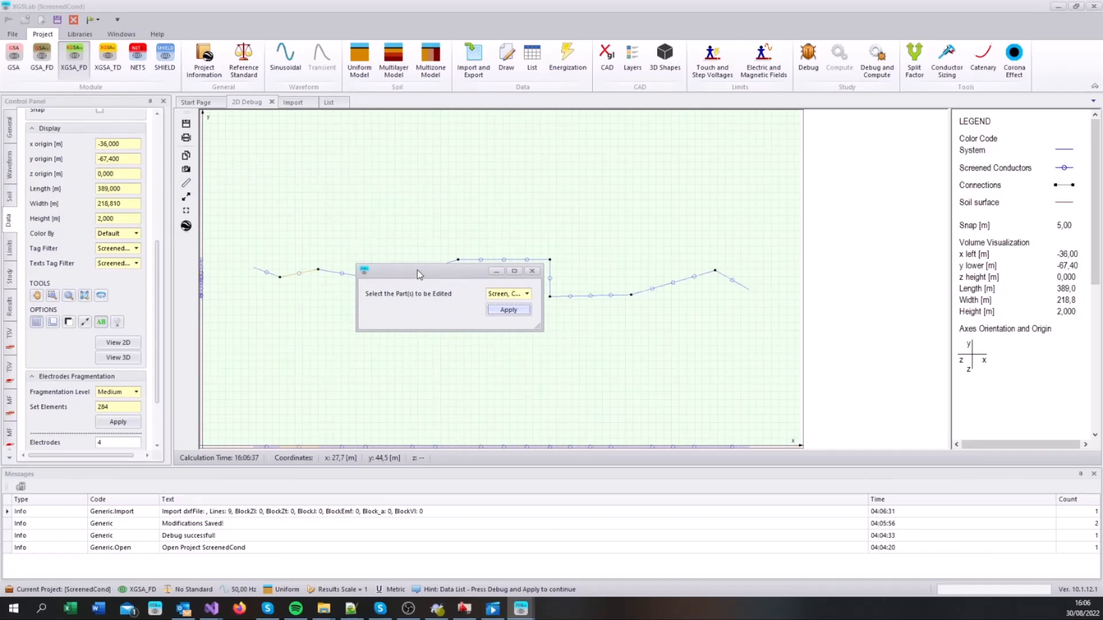
drag(417, 270, 367, 298)
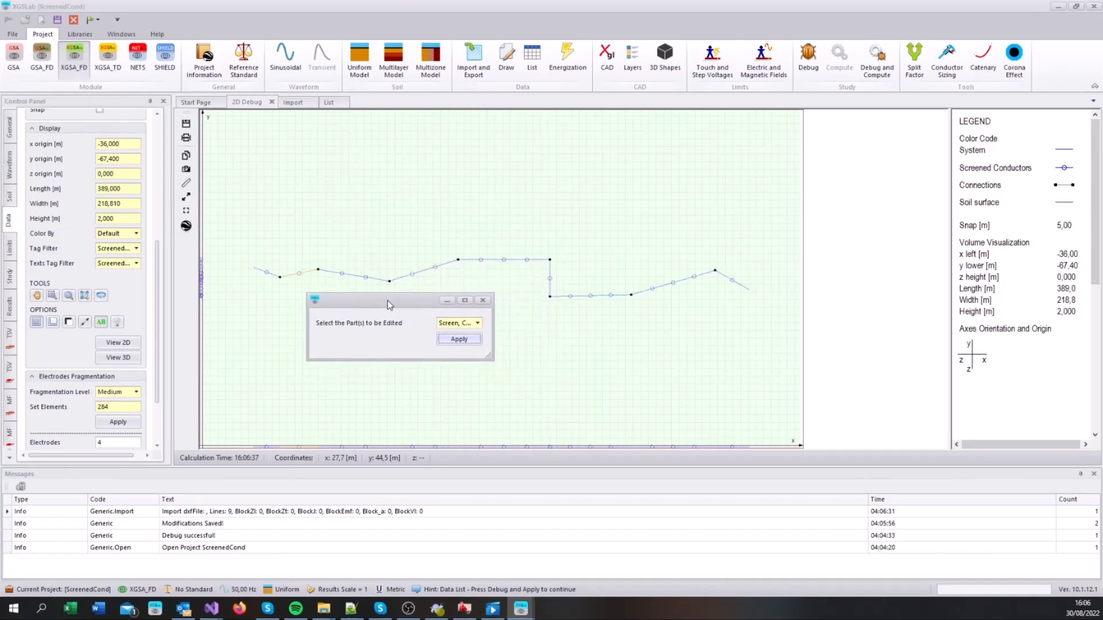
click(477, 323)
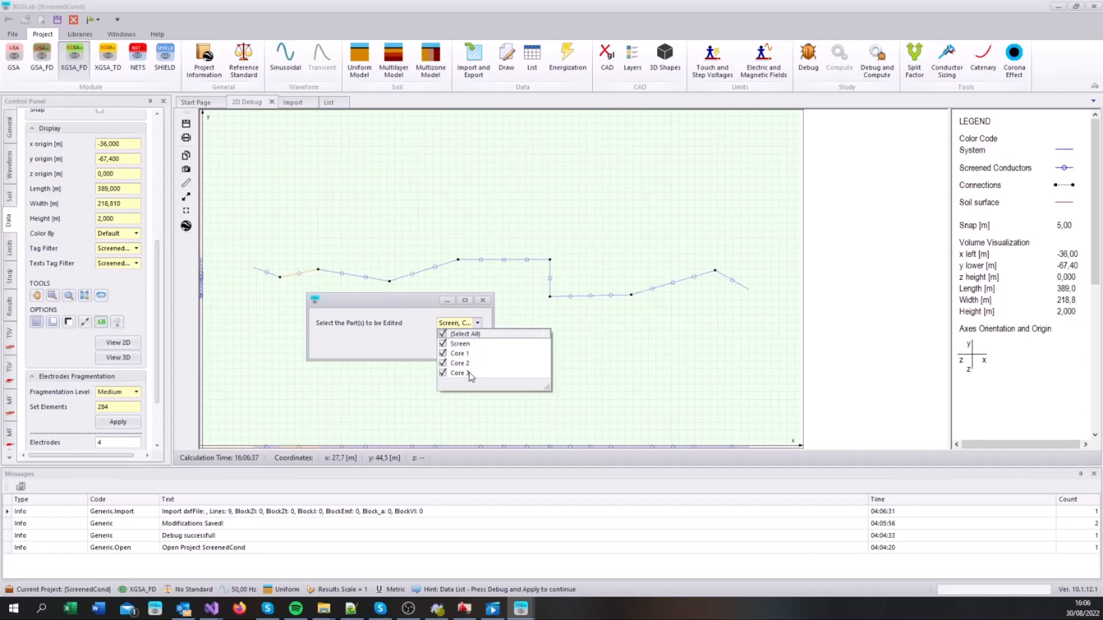